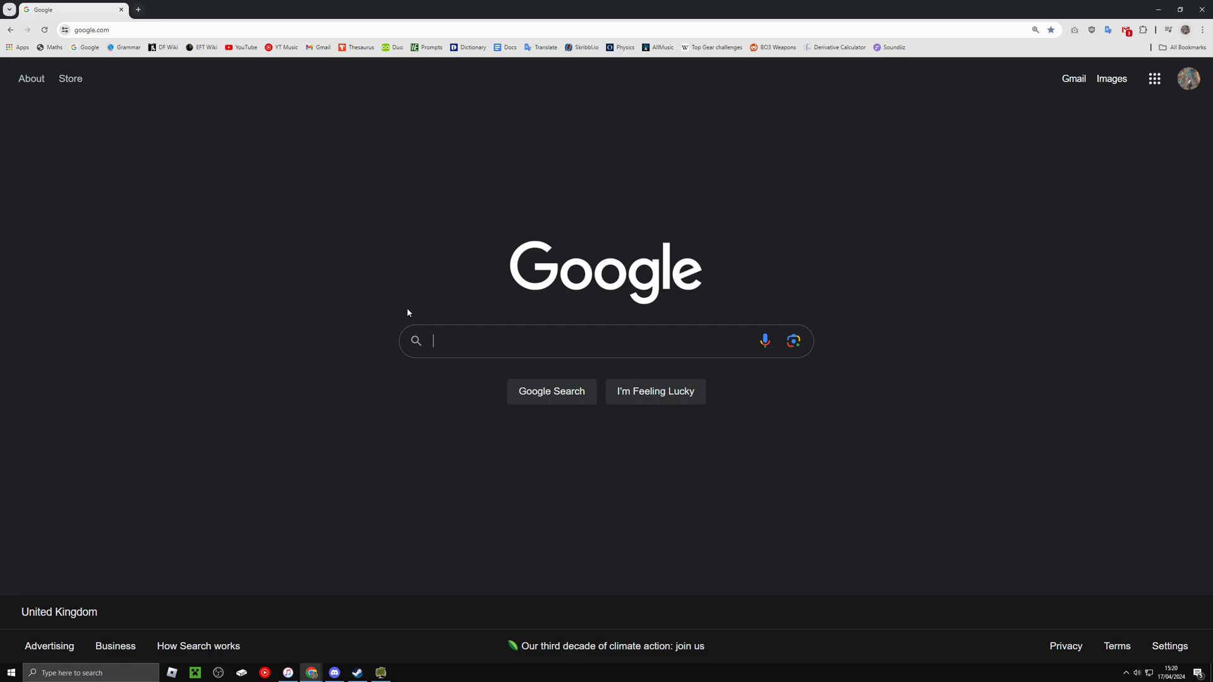
- Open the r2modman package page on Thunderstore and read through its features, installation notes and screenshots
{"action": "key", "text": "Return"}
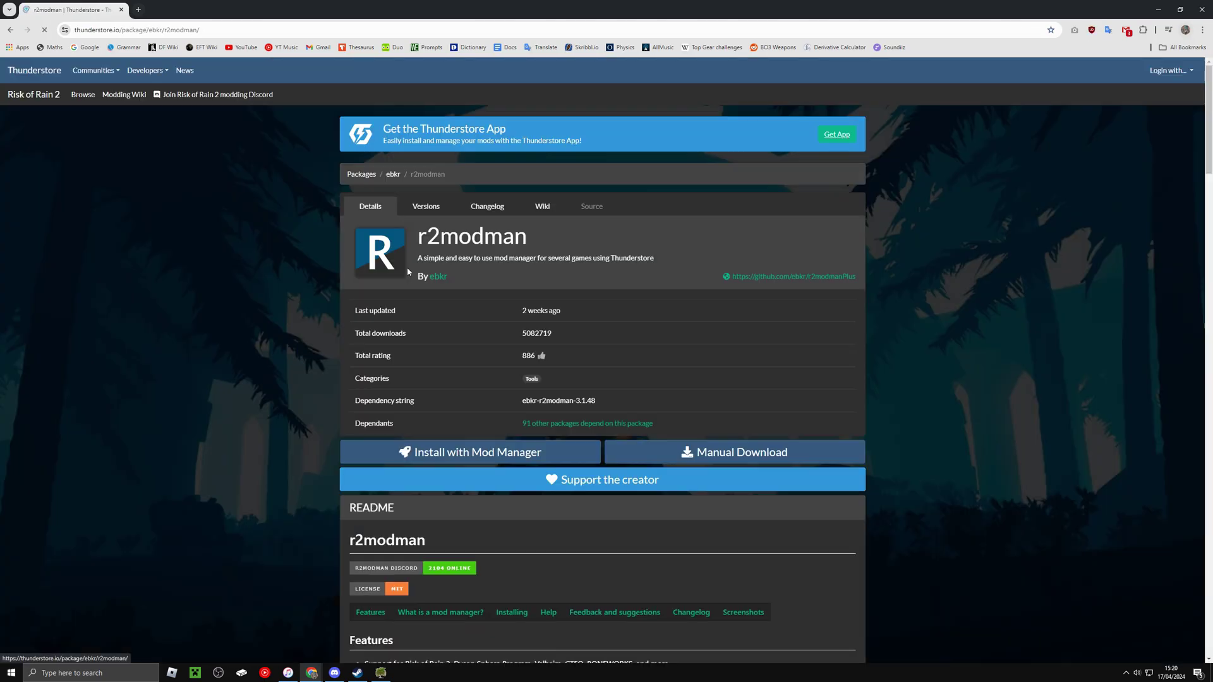
{"action": "scroll", "coordinate": [483, 306], "scroll_direction": "down", "scroll_amount": 1}
{"action": "left_click", "coordinate": [705, 390]}
{"action": "scroll", "coordinate": [507, 295], "scroll_direction": "down", "scroll_amount": 5}
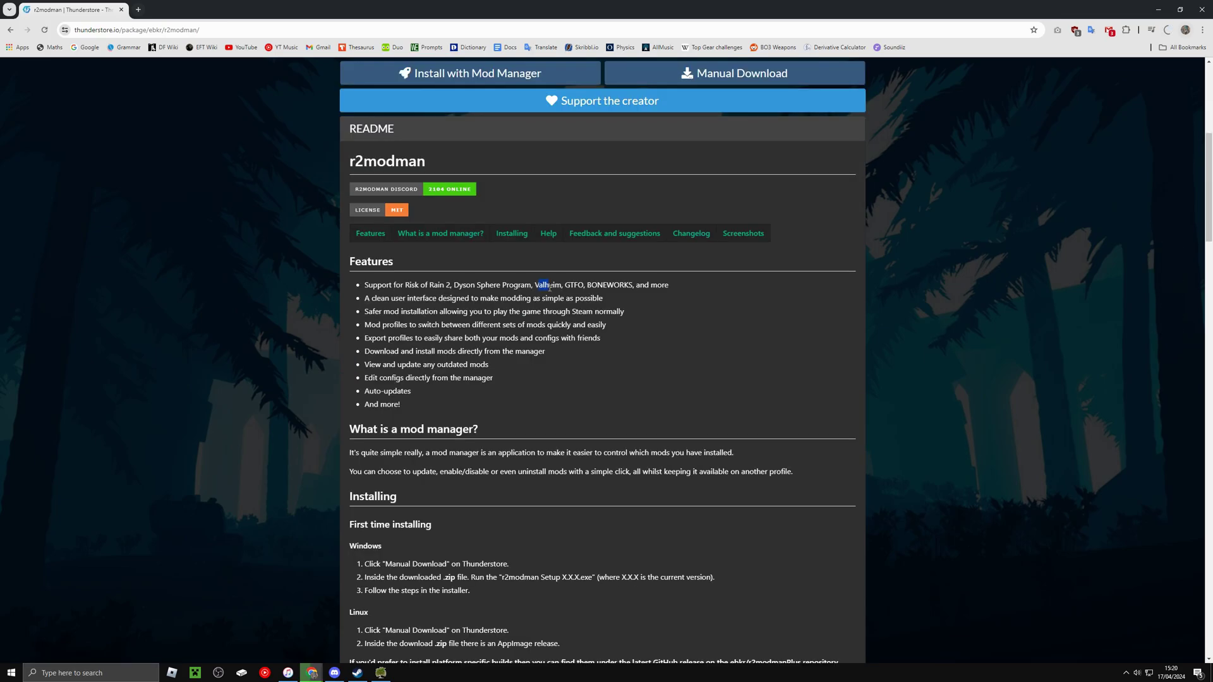
{"action": "left_click", "coordinate": [623, 305]}
{"action": "scroll", "coordinate": [575, 285], "scroll_direction": "down", "scroll_amount": 15}
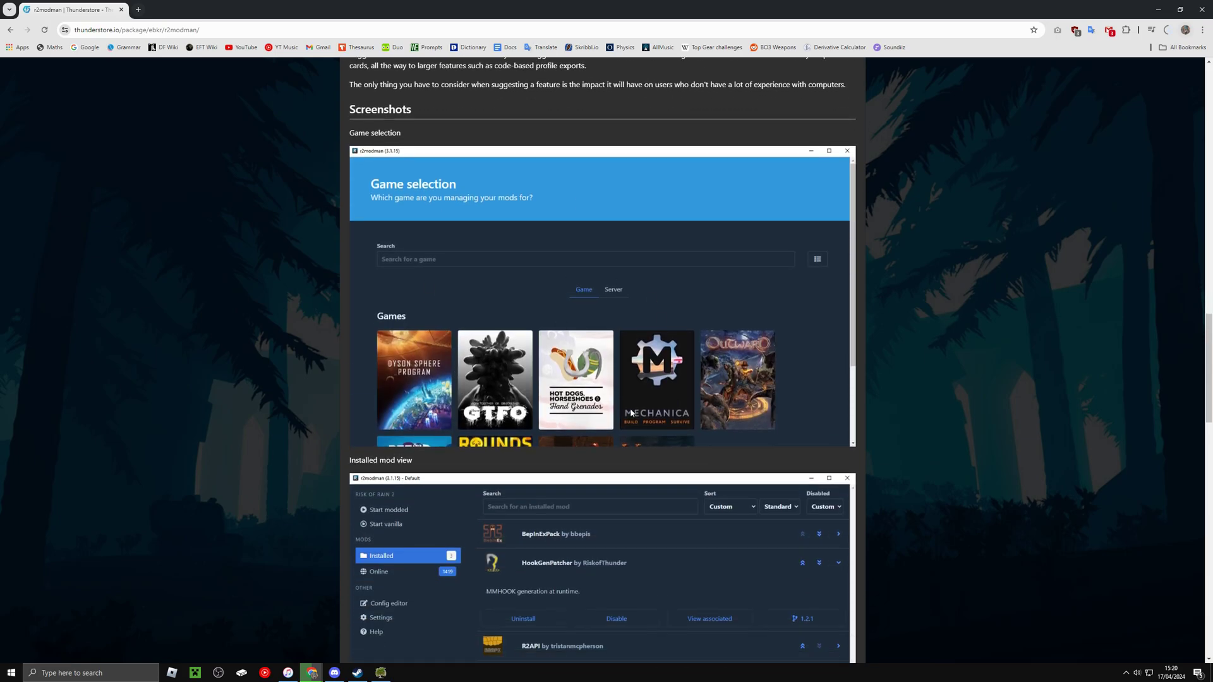
{"action": "key", "text": "Home"}
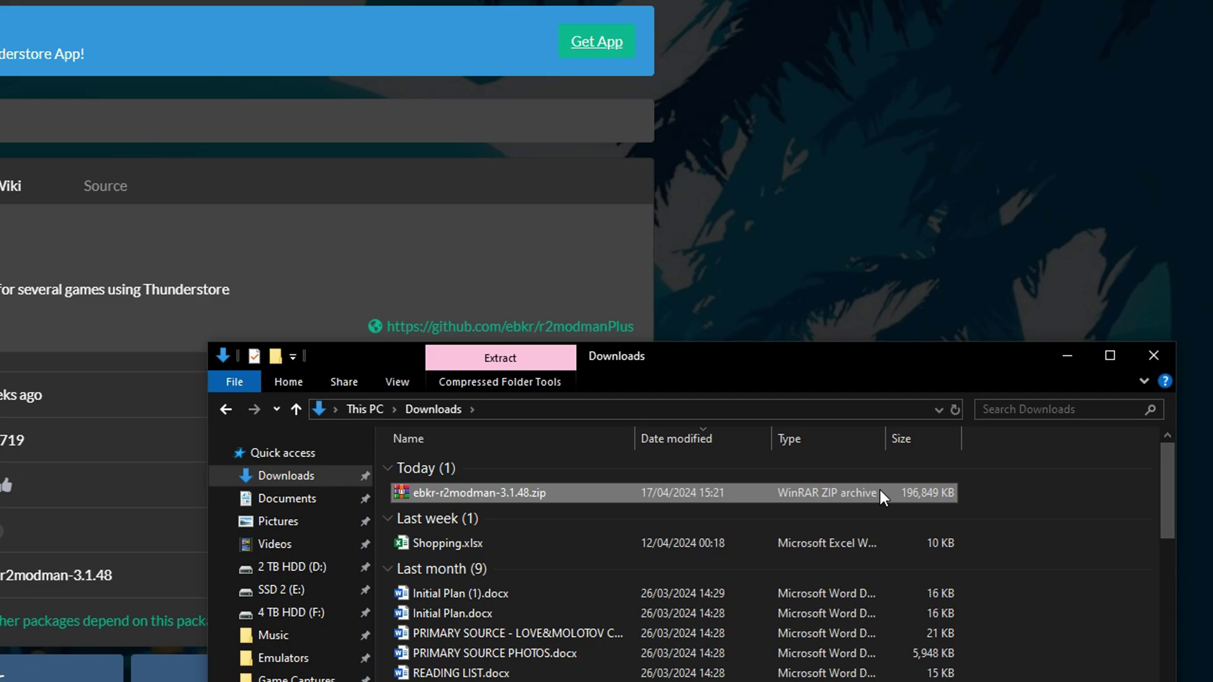
- Extract ebkr-r2modman-3.1.48.zip into the Downloads folder and launch r2modman-Setup-3.1.48.exe
{"action": "right_click", "coordinate": [516, 493]}
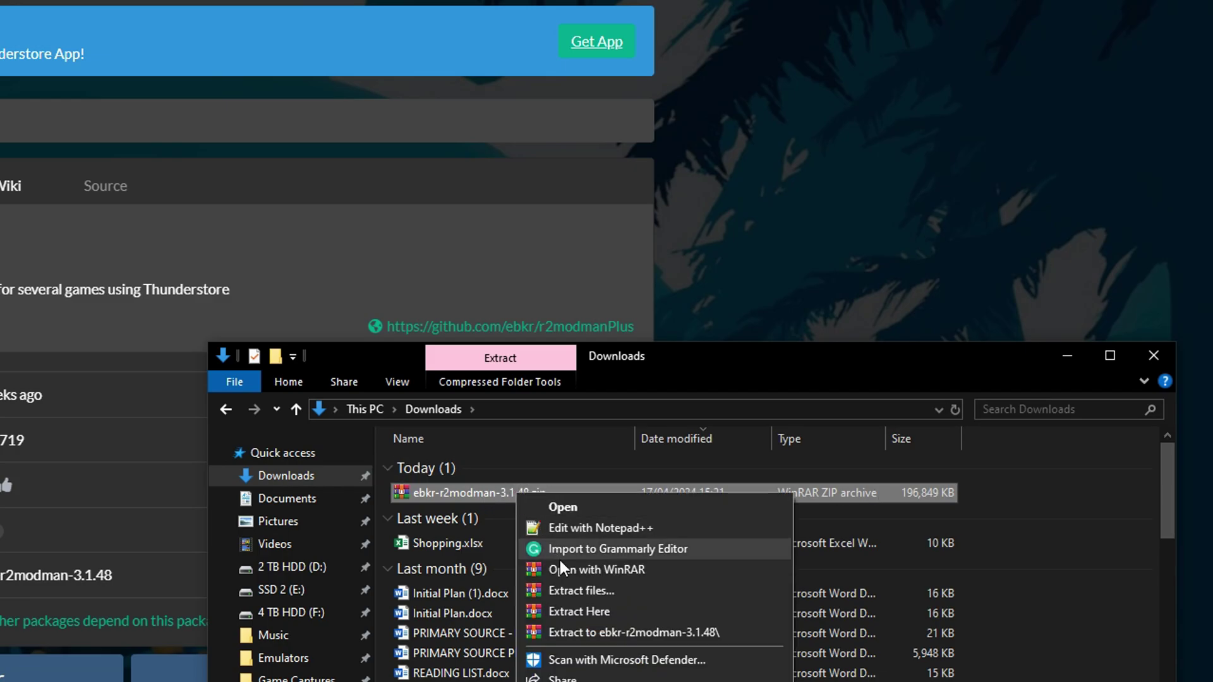
{"action": "left_click", "coordinate": [634, 607]}
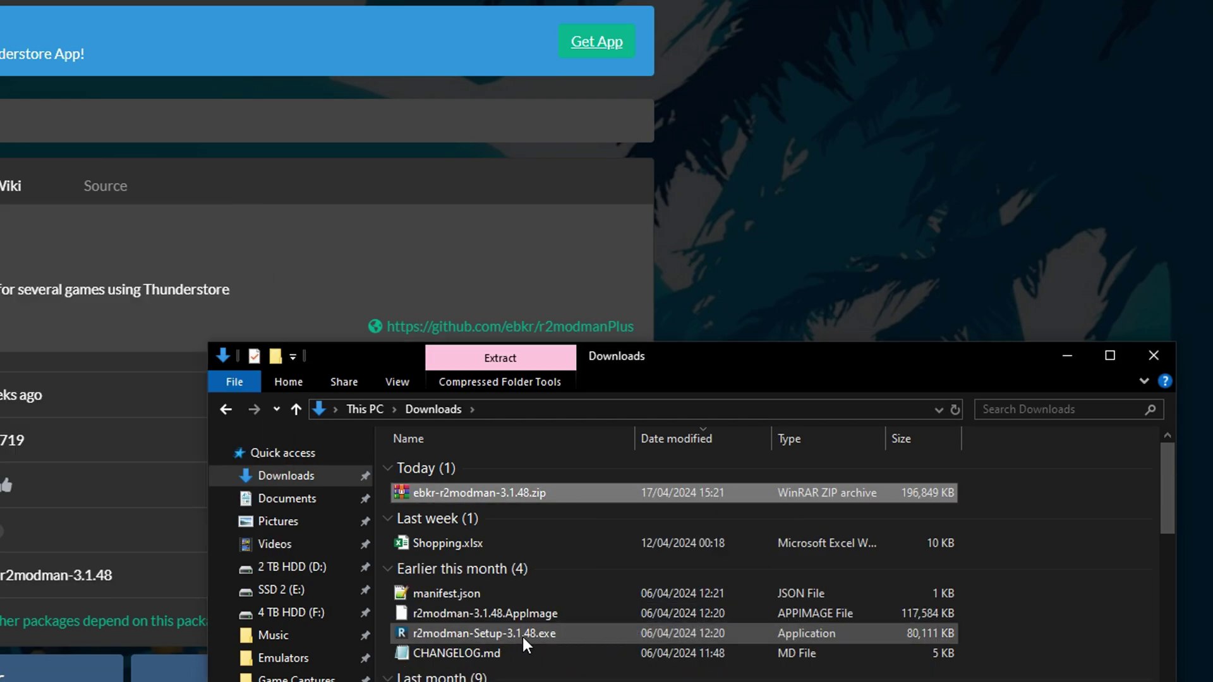
{"action": "left_click", "coordinate": [544, 634]}
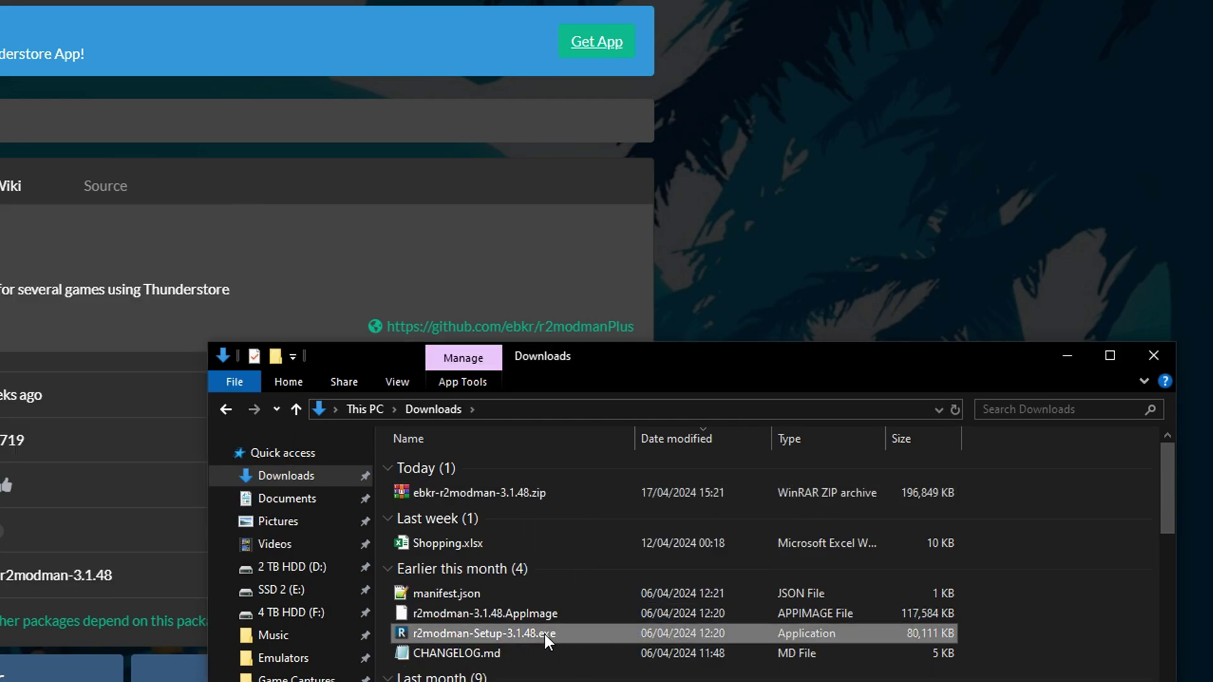
{"action": "double_click", "coordinate": [505, 633]}
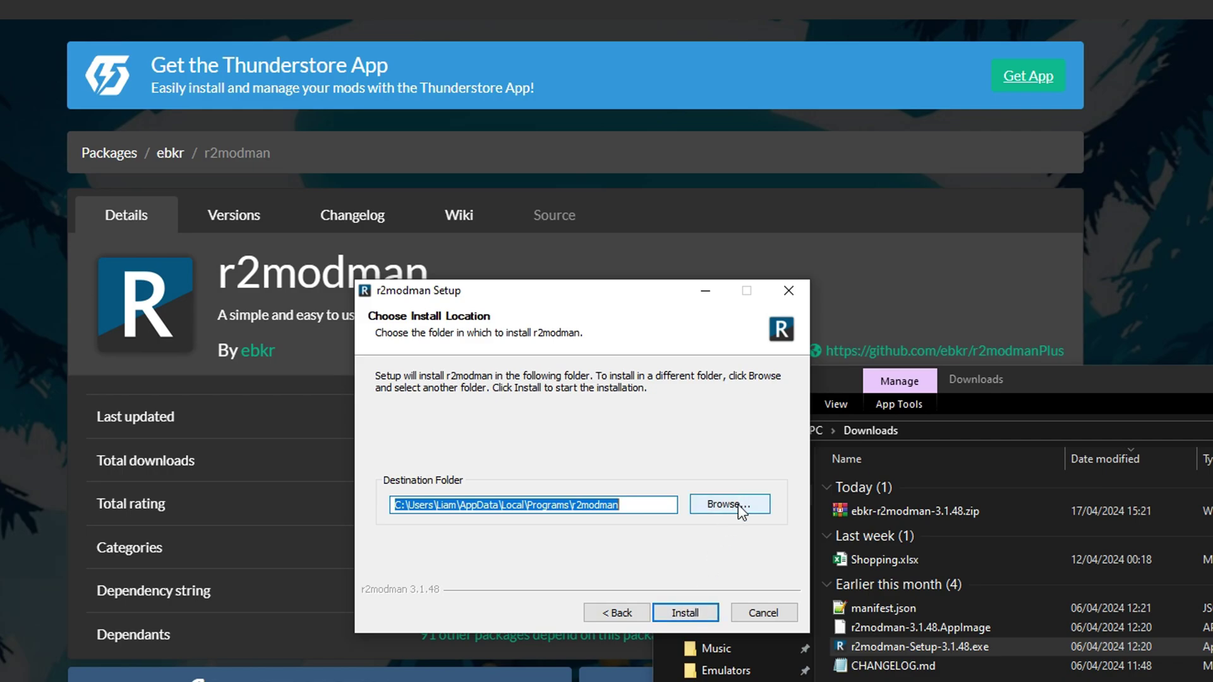
- Install r2modman on the SSD 2 (E:) drive and finish the setup with Run r2modman enabled
{"action": "left_click", "coordinate": [737, 504]}
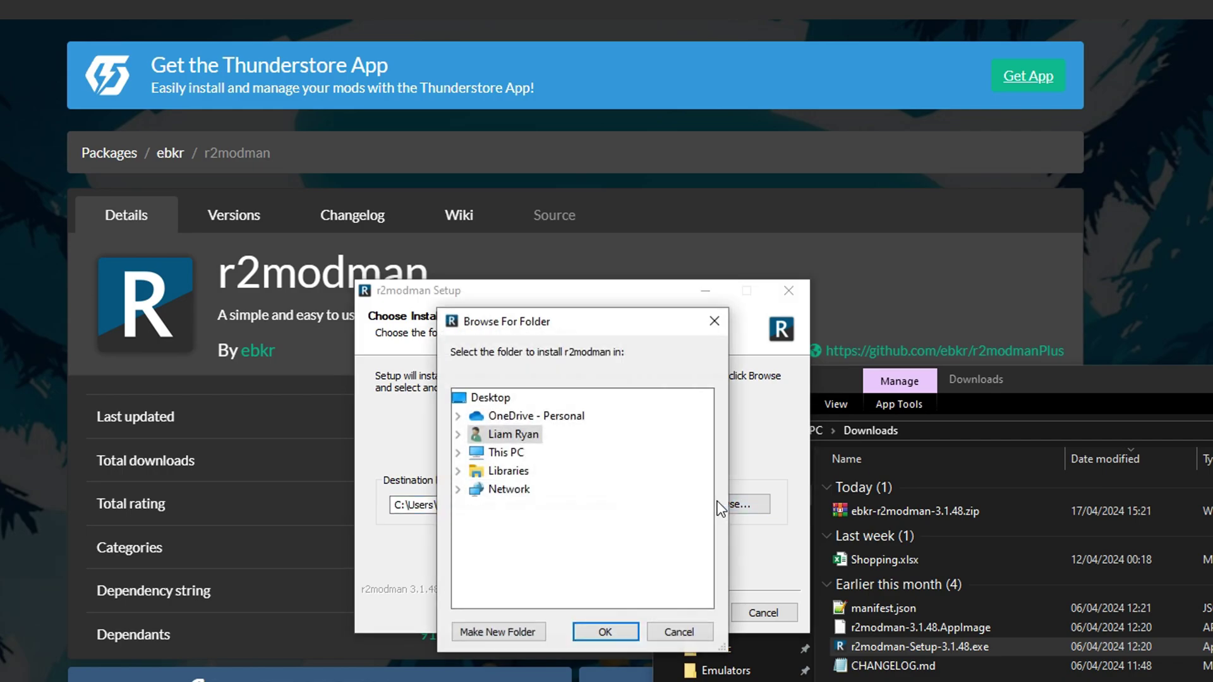
{"action": "left_click", "coordinate": [458, 453]}
{"action": "left_click", "coordinate": [476, 580]}
{"action": "scroll", "coordinate": [476, 579], "scroll_direction": "down", "scroll_amount": 1}
{"action": "left_click", "coordinate": [505, 506]}
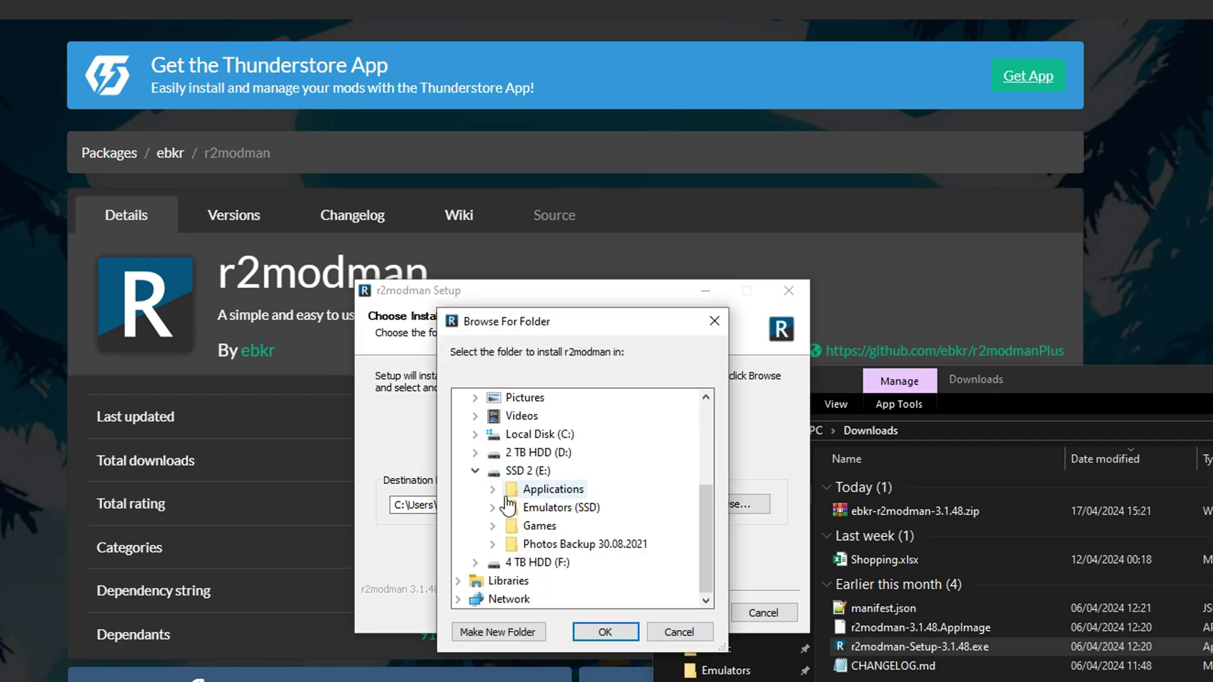
{"action": "left_click", "coordinate": [604, 631]}
{"action": "left_click", "coordinate": [671, 614]}
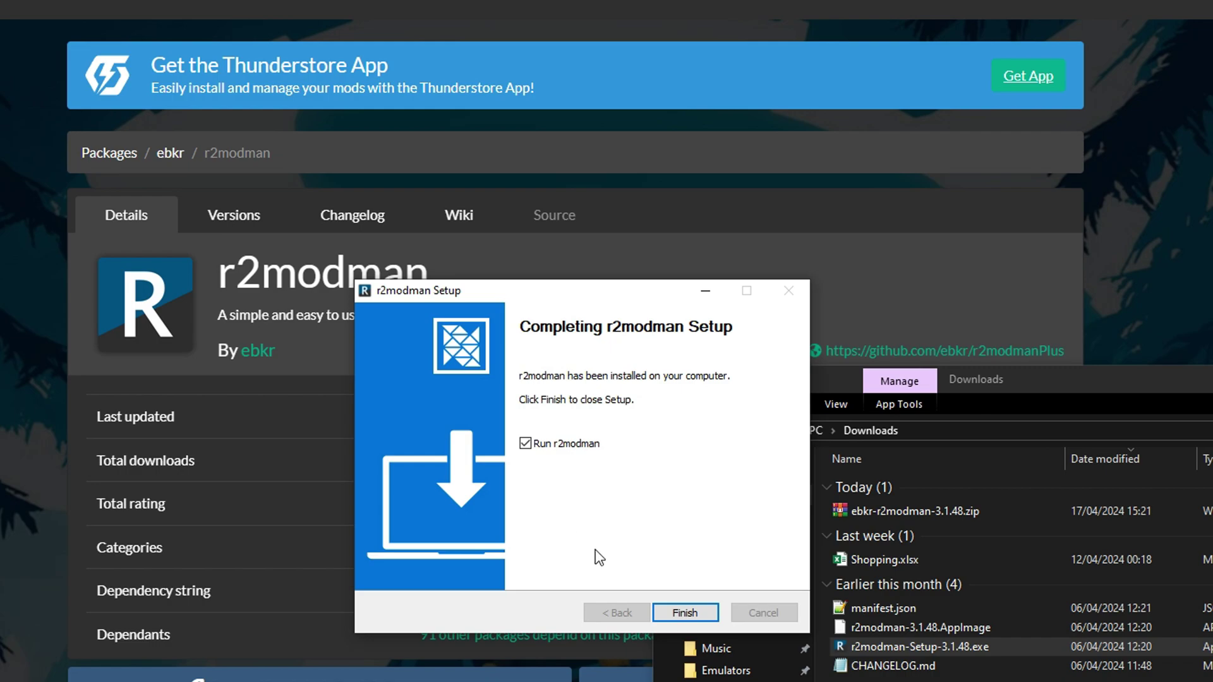
{"action": "left_click", "coordinate": [680, 611]}
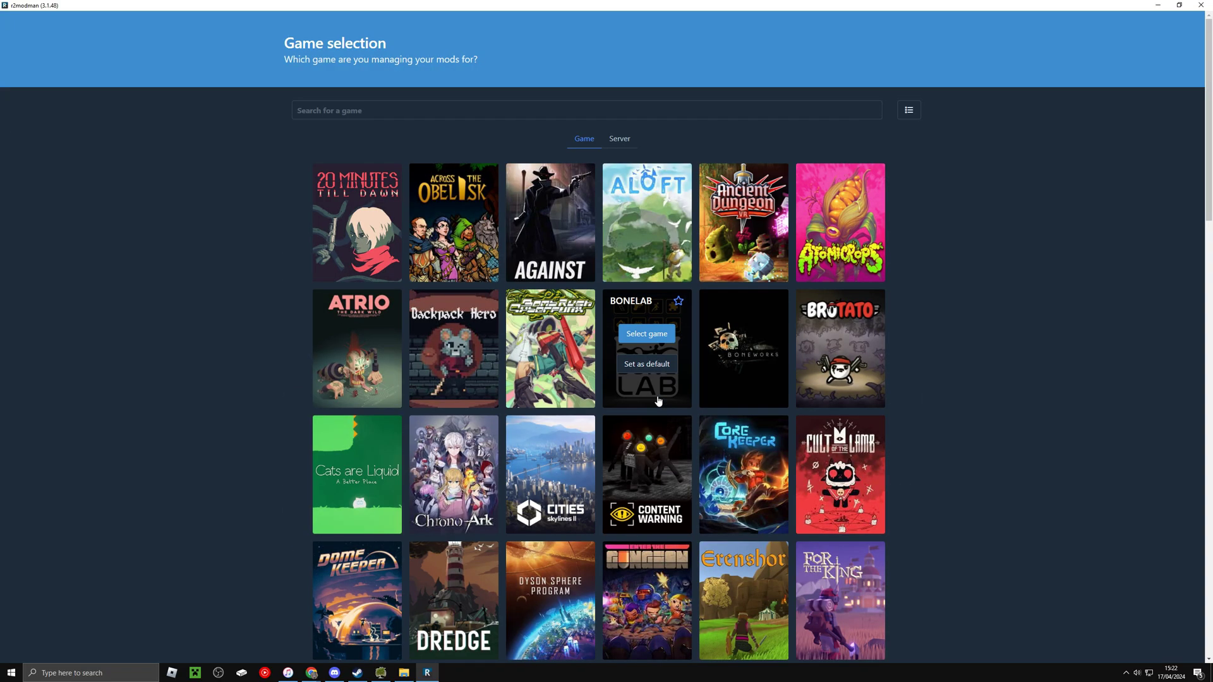
- Search the game list for "letha" and select Lethal Company as the game to manage mods for
{"action": "scroll", "coordinate": [920, 438], "scroll_direction": "down", "scroll_amount": 20}
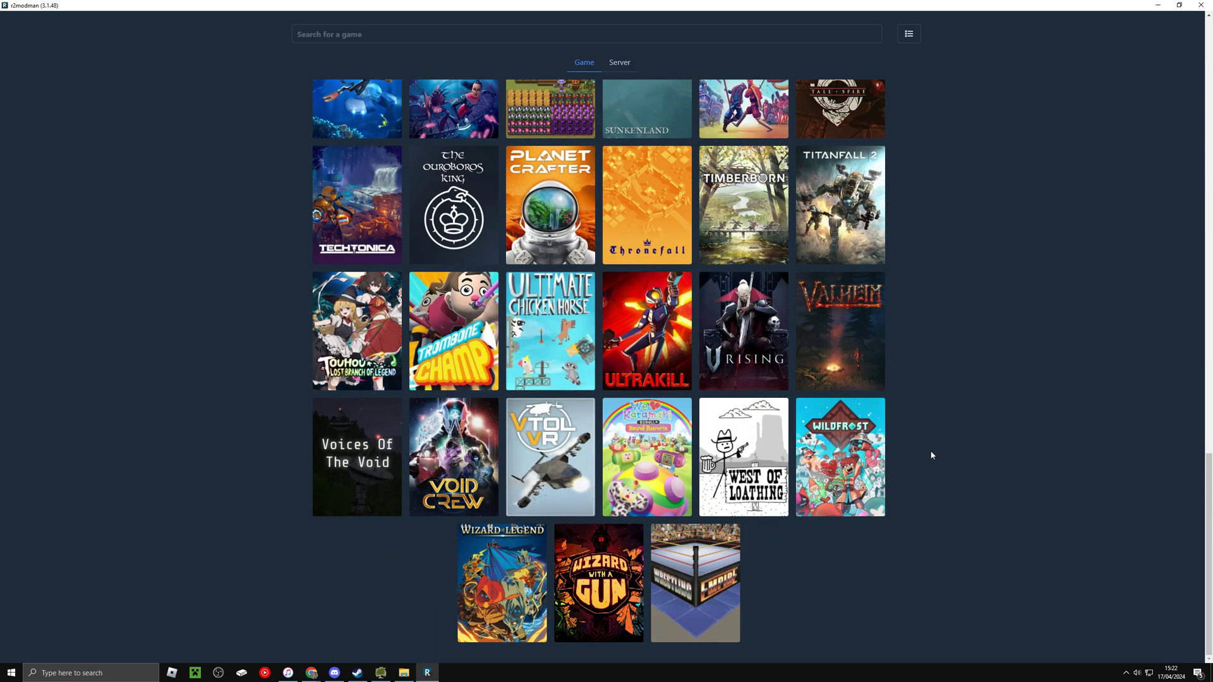
{"action": "scroll", "coordinate": [931, 454], "scroll_direction": "up", "scroll_amount": 20}
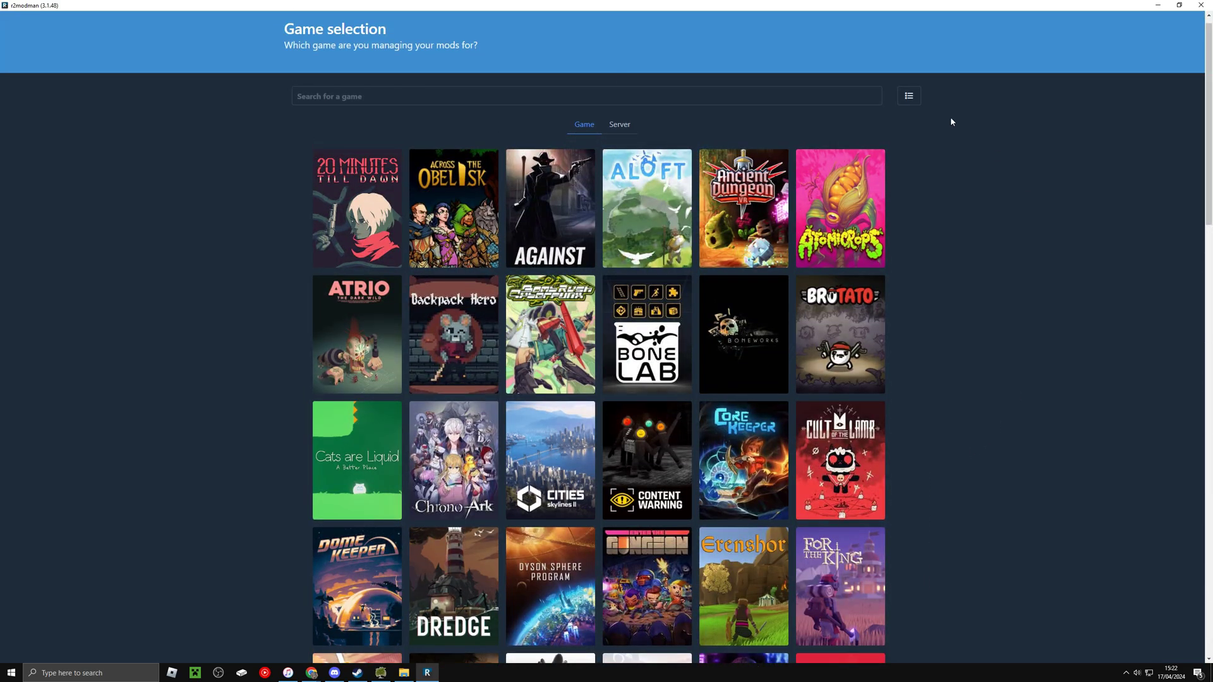
{"action": "scroll", "coordinate": [165, 374], "scroll_direction": "down", "scroll_amount": 2}
{"action": "scroll", "coordinate": [434, 140], "scroll_direction": "up", "scroll_amount": 2}
{"action": "left_click", "coordinate": [408, 112]}
{"action": "type", "text": "l"}
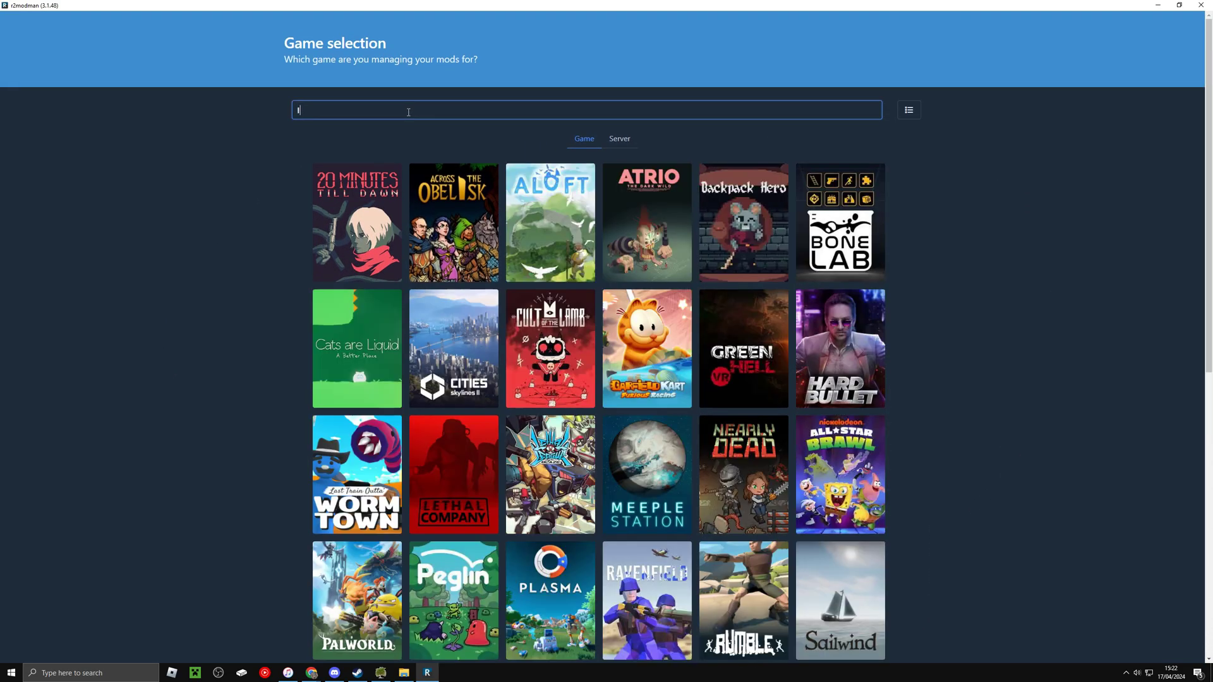
{"action": "type", "text": "etha"}
{"action": "mouse_move", "coordinate": [568, 215]}
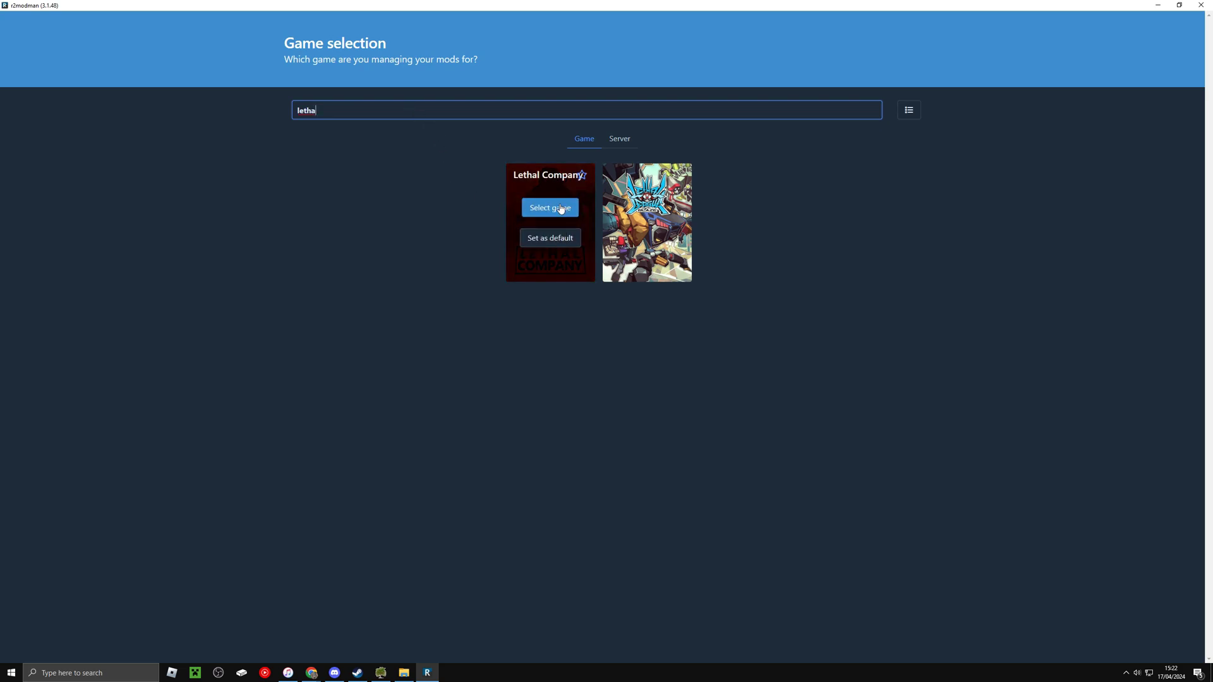
{"action": "left_click", "coordinate": [561, 206]}
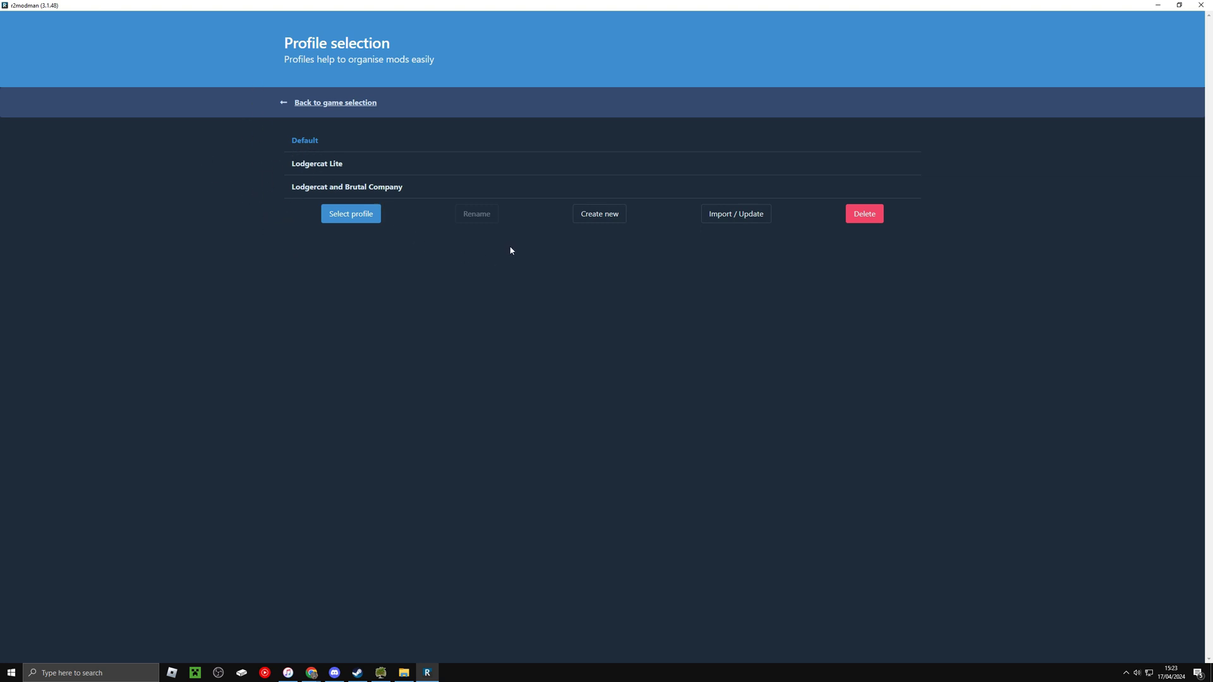
- Create a new profile named "Lodgercat Modpack" and select it
{"action": "left_click", "coordinate": [610, 214]}
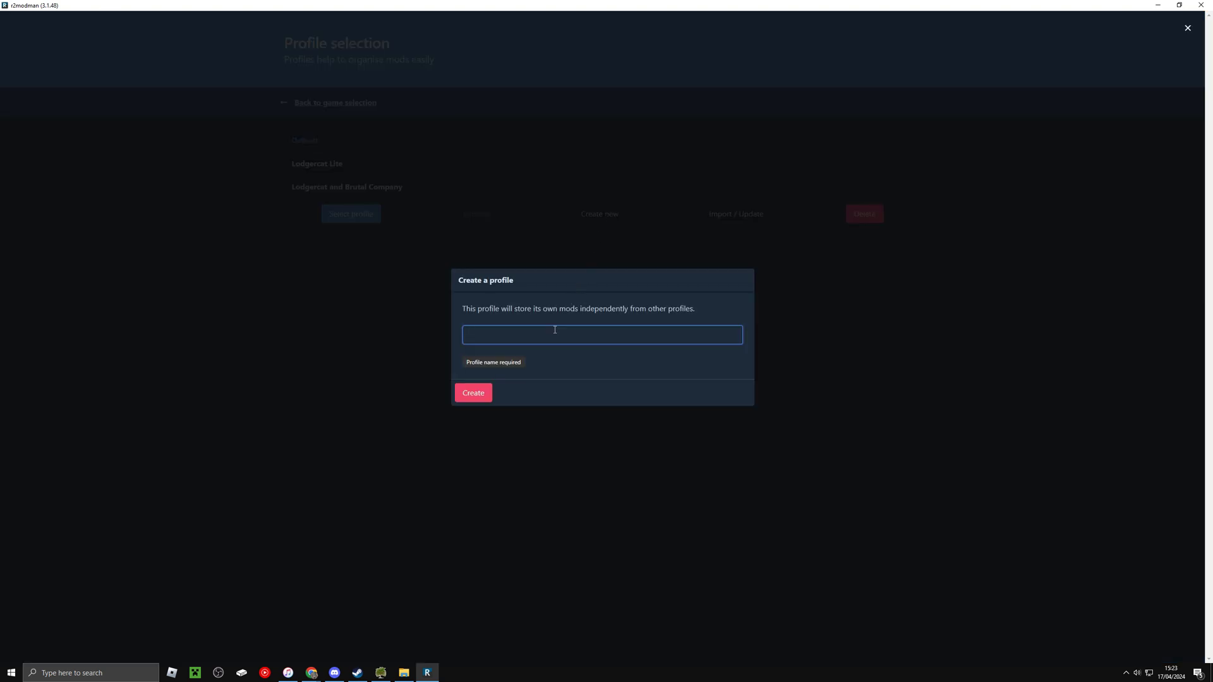
{"action": "type", "text": "Lodgercat Modpack"}
{"action": "key", "text": "Return"}
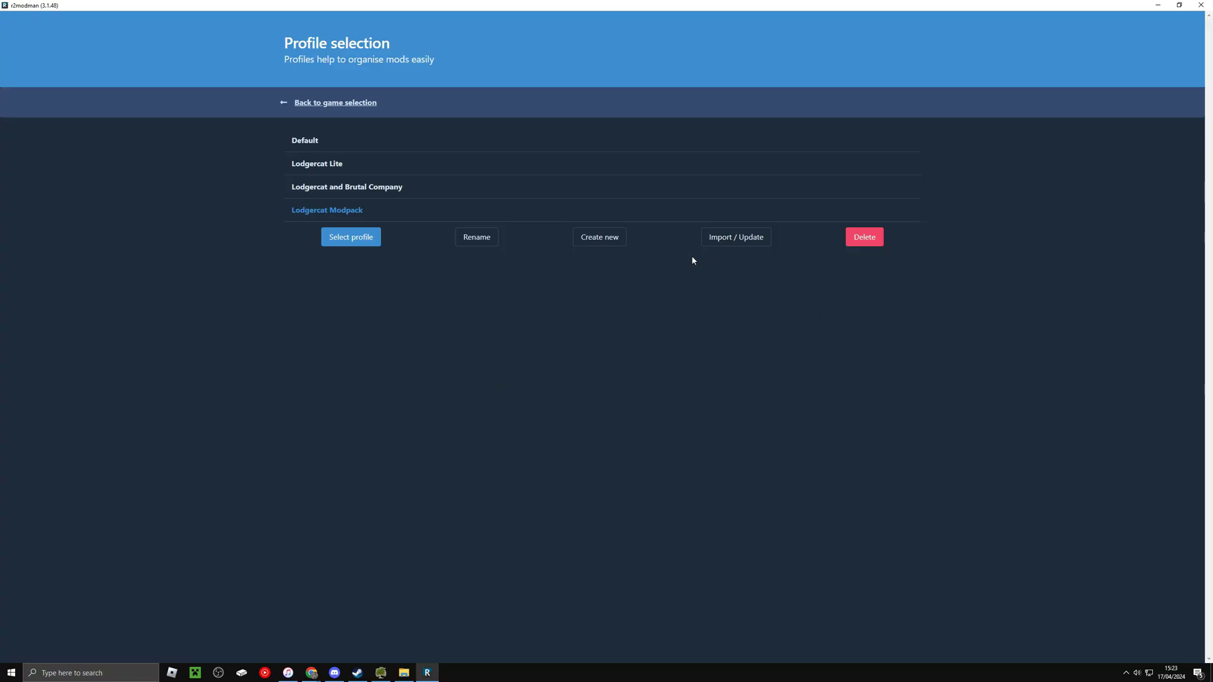
{"action": "left_click", "coordinate": [352, 238]}
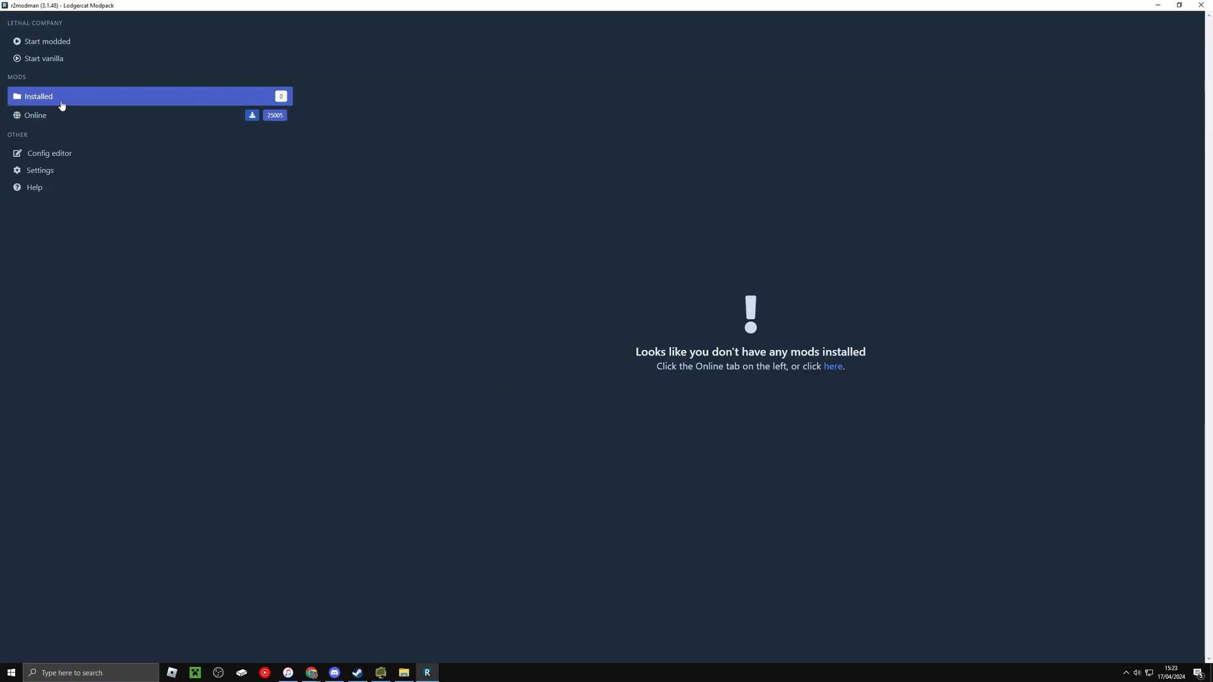
- Look over the profile's online mod list, config editor and settings
{"action": "left_click", "coordinate": [39, 117]}
{"action": "scroll", "coordinate": [500, 334], "scroll_direction": "down", "scroll_amount": 15}
{"action": "scroll", "coordinate": [499, 335], "scroll_direction": "up", "scroll_amount": 9}
{"action": "scroll", "coordinate": [499, 335], "scroll_direction": "up", "scroll_amount": 5}
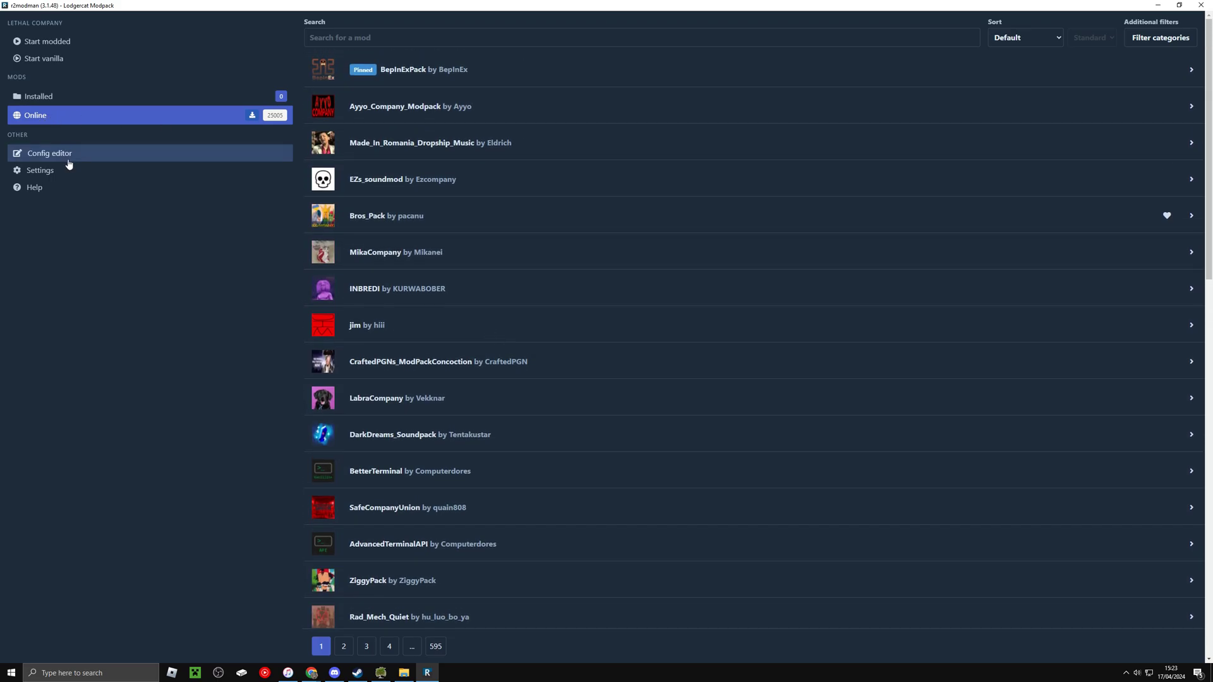
{"action": "left_click", "coordinate": [67, 163]}
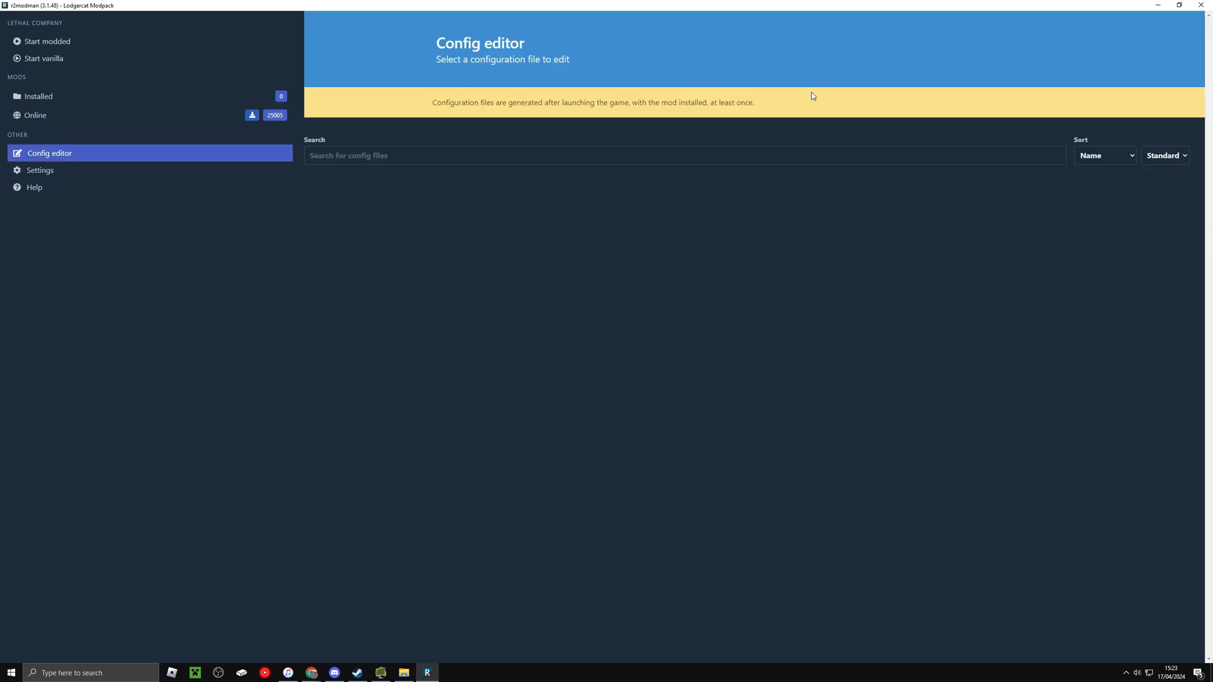
{"action": "left_click_drag", "start_coordinate": [580, 101], "coordinate": [721, 192]}
{"action": "left_click", "coordinate": [70, 169]}
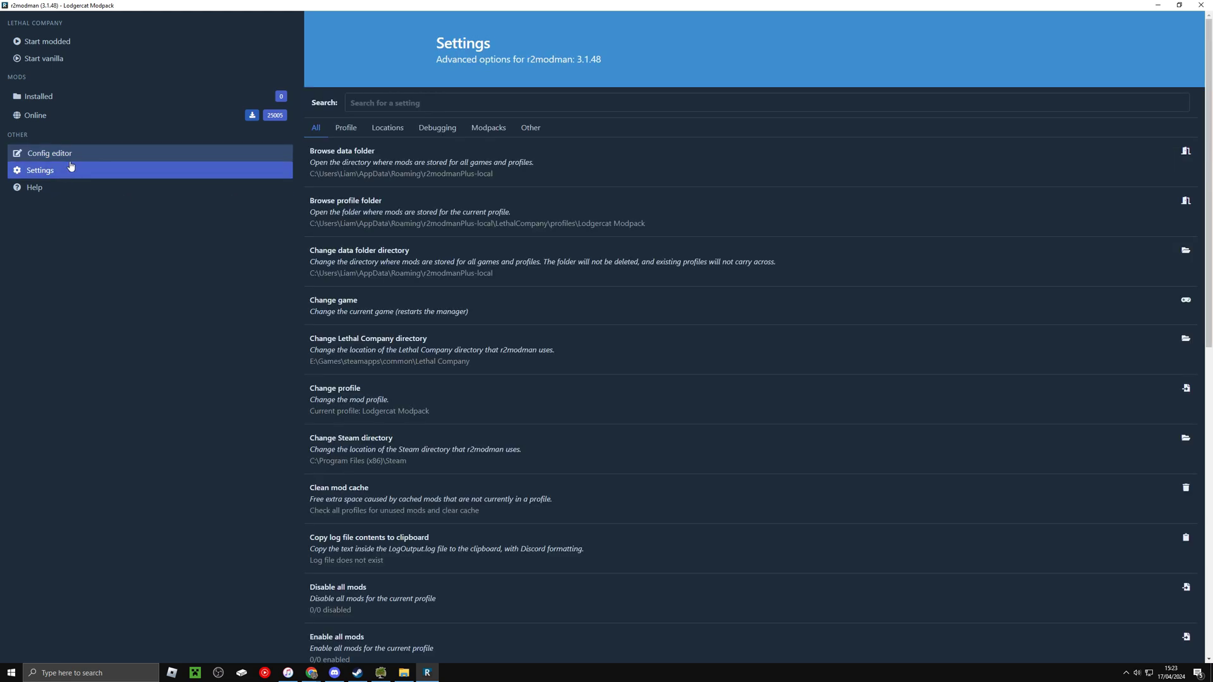
{"action": "left_click", "coordinate": [66, 154]}
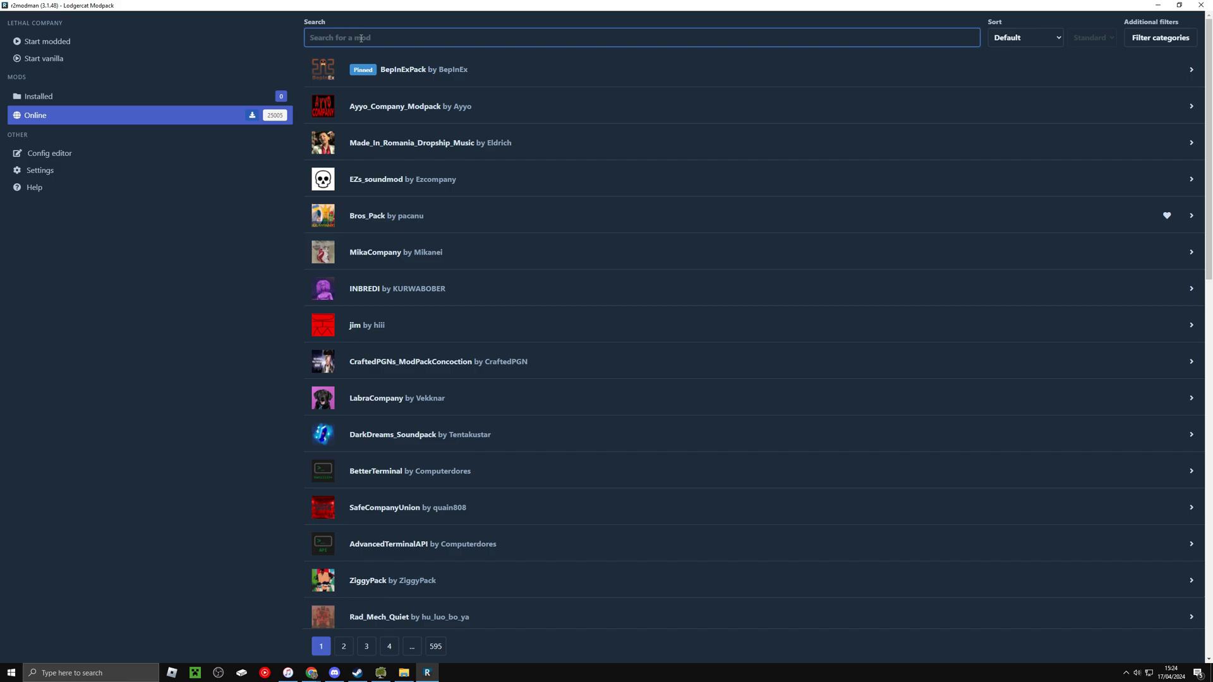
{"action": "scroll", "coordinate": [504, 443], "scroll_direction": "down", "scroll_amount": 3}
{"action": "scroll", "coordinate": [501, 441], "scroll_direction": "up", "scroll_amount": 3}
- Switch to Chrome, browse all Thunderstore mods and open the Shadow the Hedgehog package page
{"action": "mouse_move", "coordinate": [312, 673]}
{"action": "left_click", "coordinate": [357, 640]}
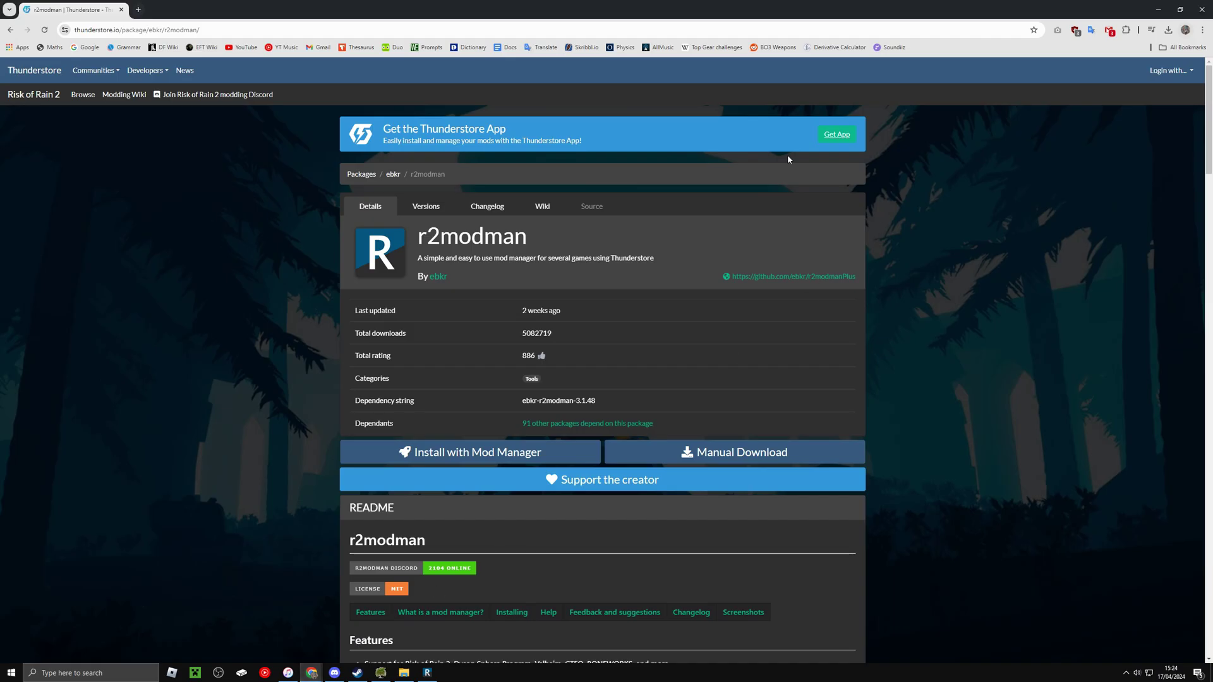
{"action": "left_click", "coordinate": [82, 94]}
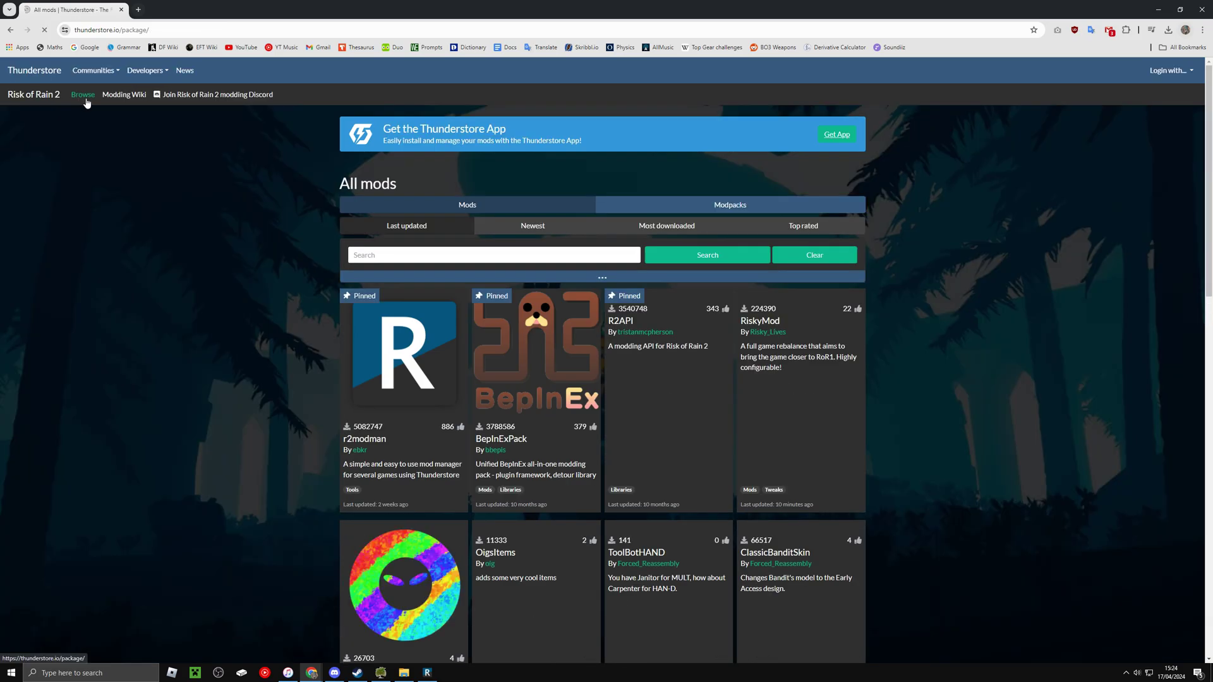
{"action": "scroll", "coordinate": [433, 533], "scroll_direction": "down", "scroll_amount": 7}
{"action": "left_click", "coordinate": [537, 404]}
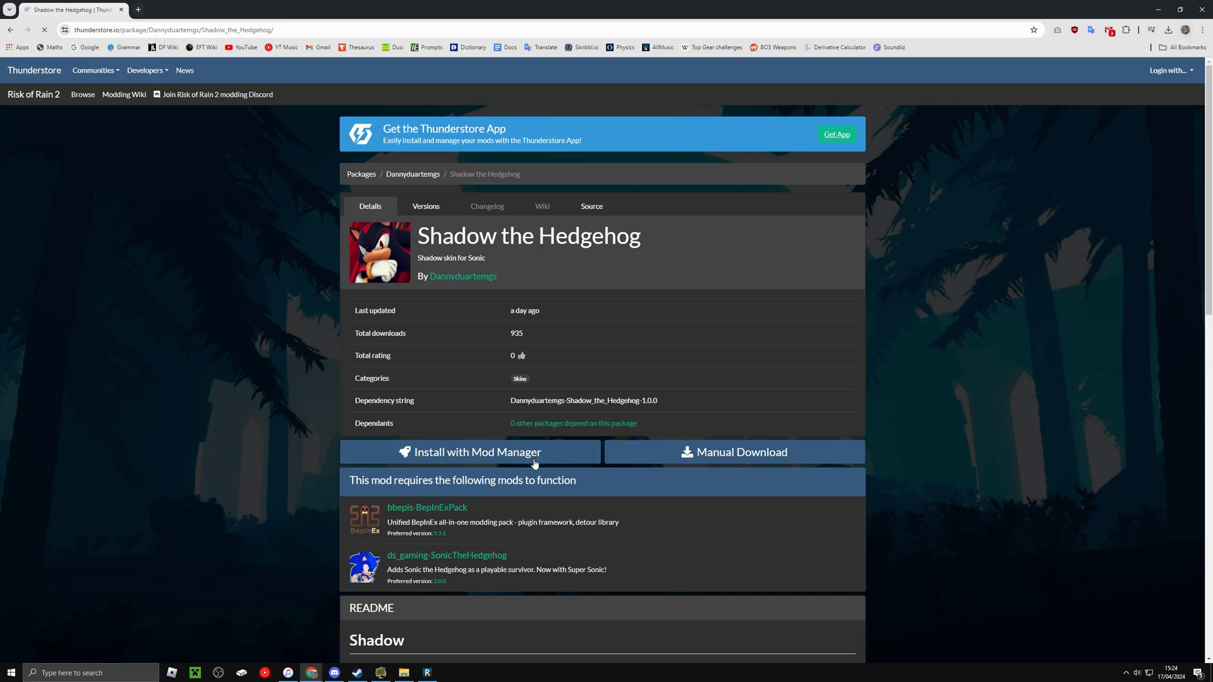
- Switch back to r2modman, check the installed mods and search the online mods for "shadow"
{"action": "left_click", "coordinate": [433, 674]}
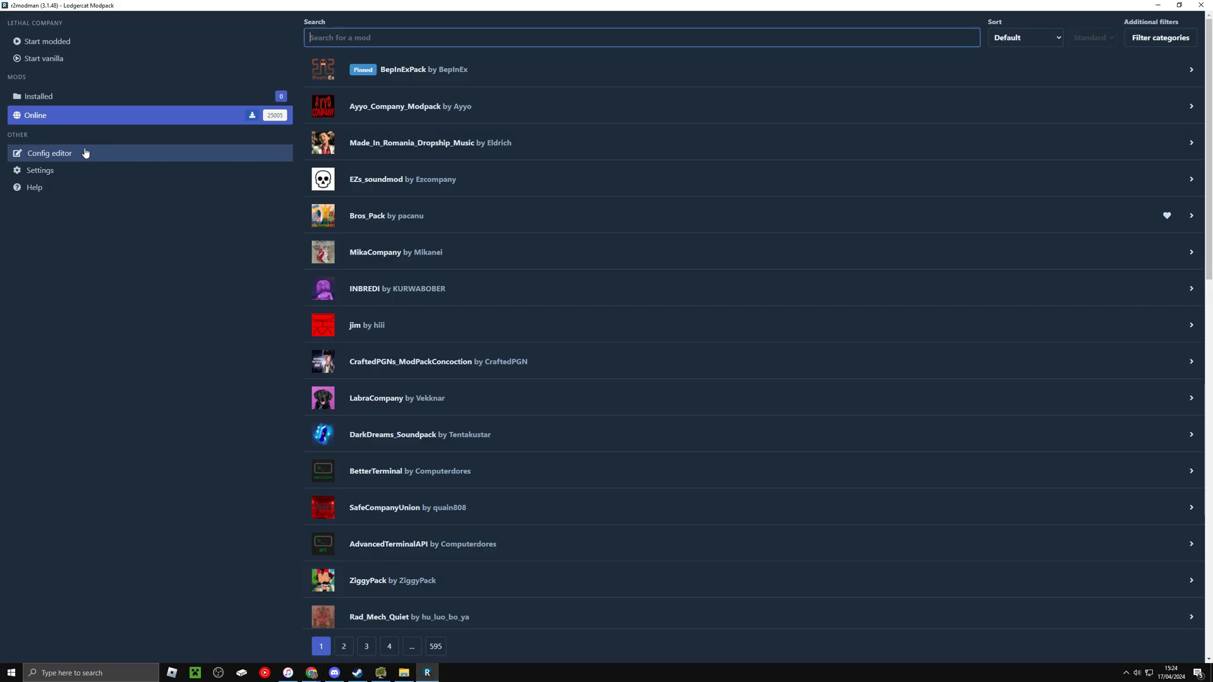
{"action": "left_click", "coordinate": [69, 98]}
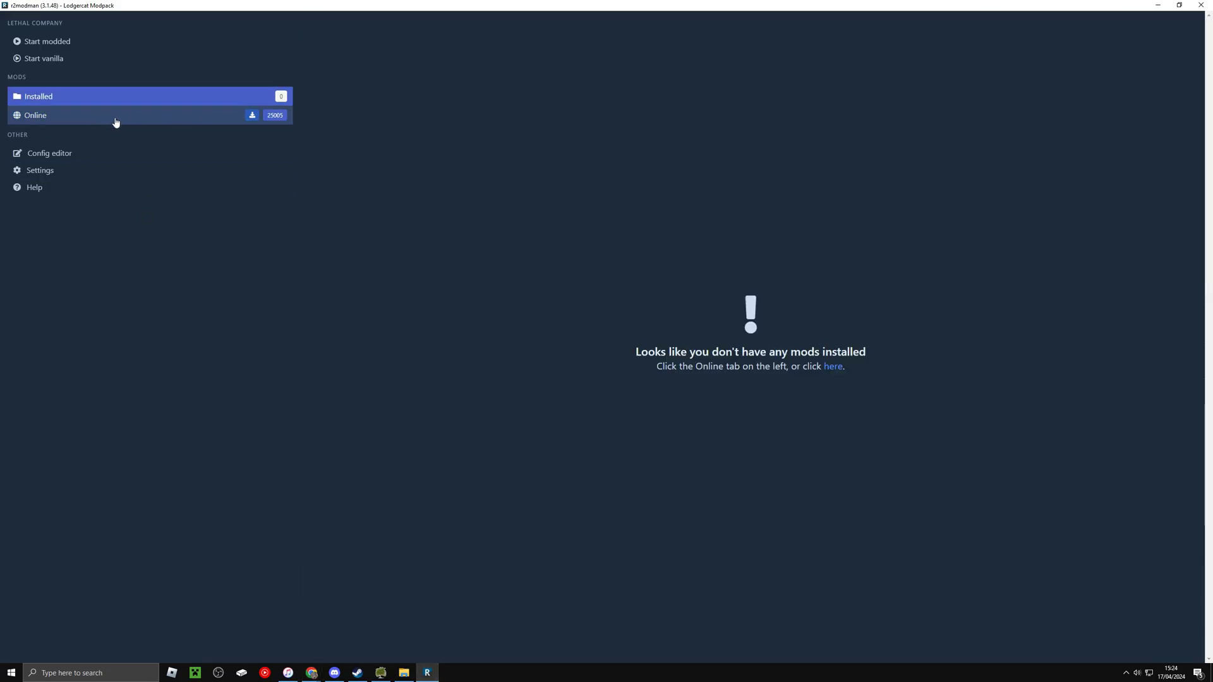
{"action": "left_click", "coordinate": [114, 121]}
{"action": "left_click", "coordinate": [373, 43]}
{"action": "type", "text": "shadow"}
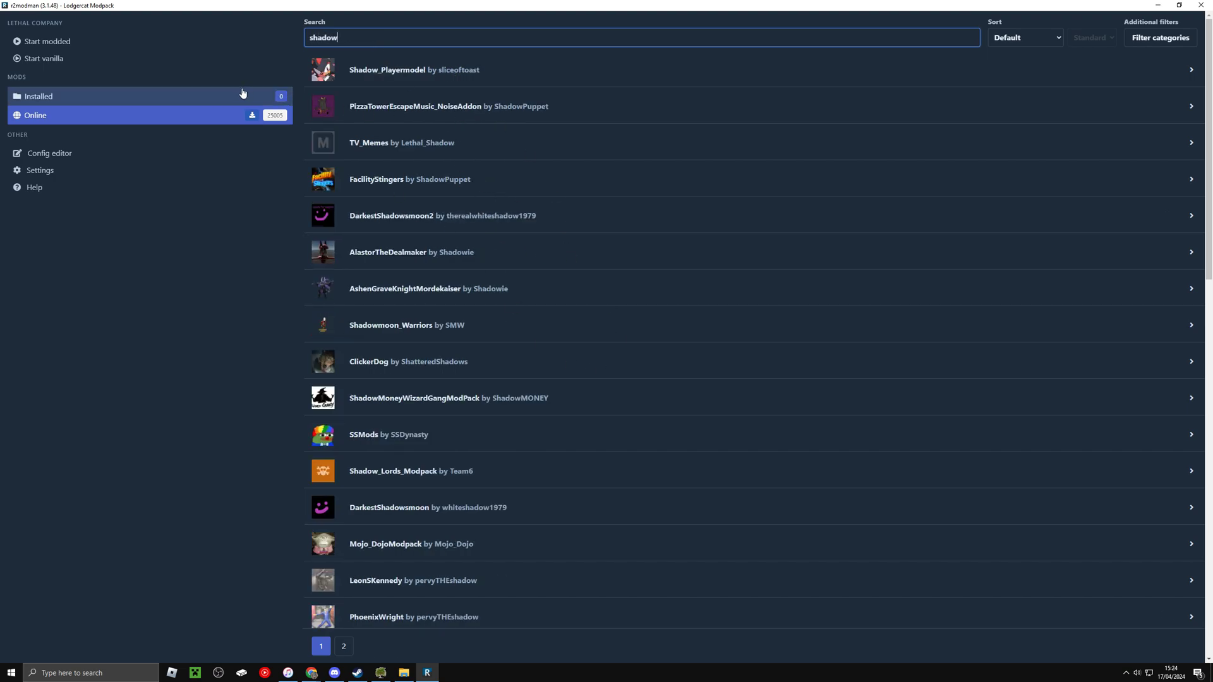
- Search the online mods for "lodgercat" and expand the Lodgercat modpack's details
{"action": "key", "text": "ctrl+a"}
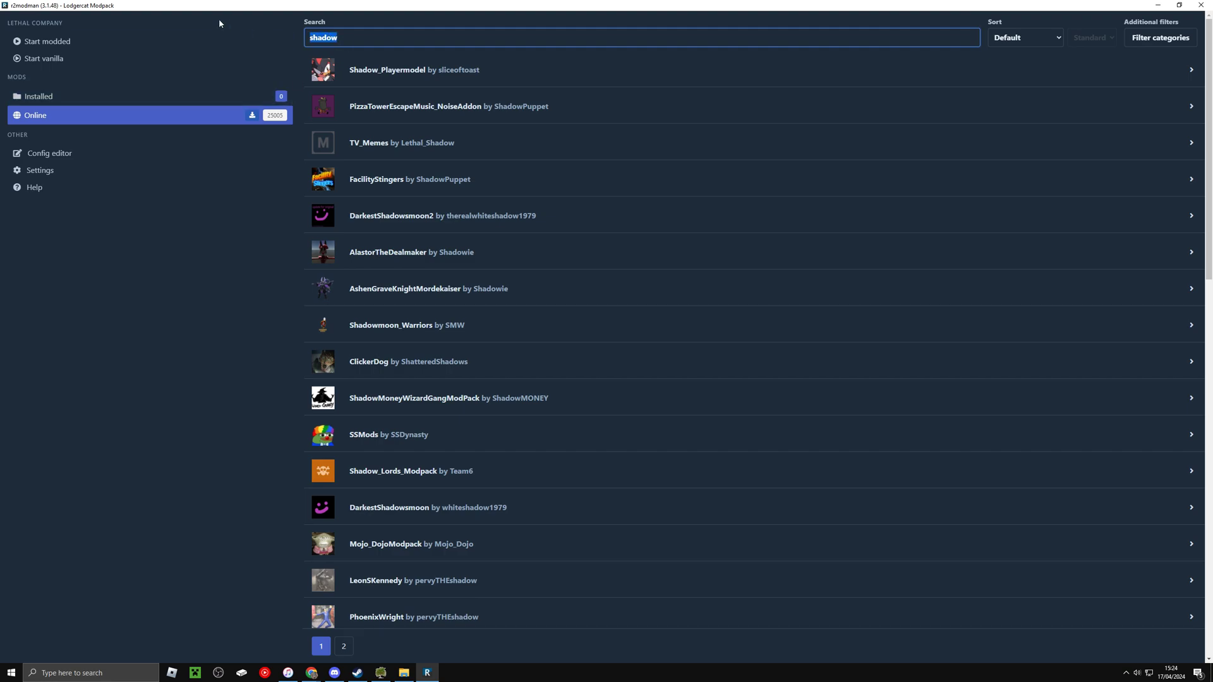
{"action": "type", "text": "lodgercat"}
{"action": "left_click", "coordinate": [383, 84]}
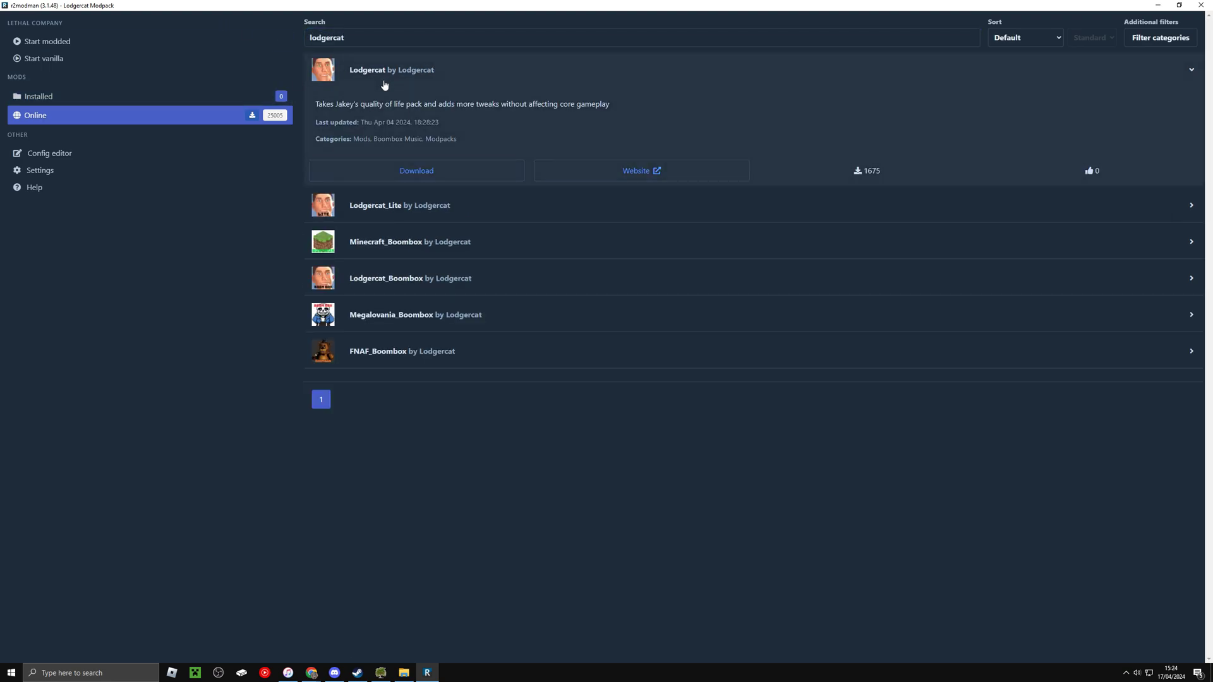
- Download version 1.1.5 of the Lodgercat modpack with its dependencies and open the list of installed mods
{"action": "left_click", "coordinate": [431, 166]}
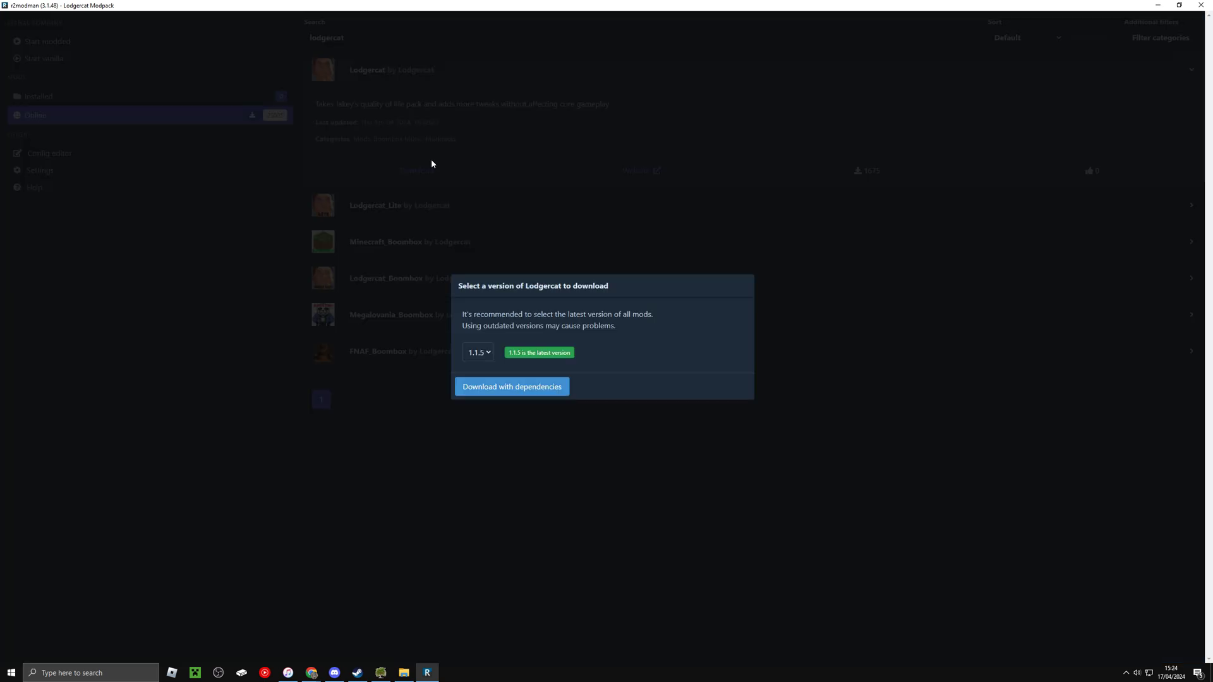
{"action": "left_click", "coordinate": [480, 353]}
{"action": "left_click", "coordinate": [490, 363]}
{"action": "left_click", "coordinate": [501, 388]}
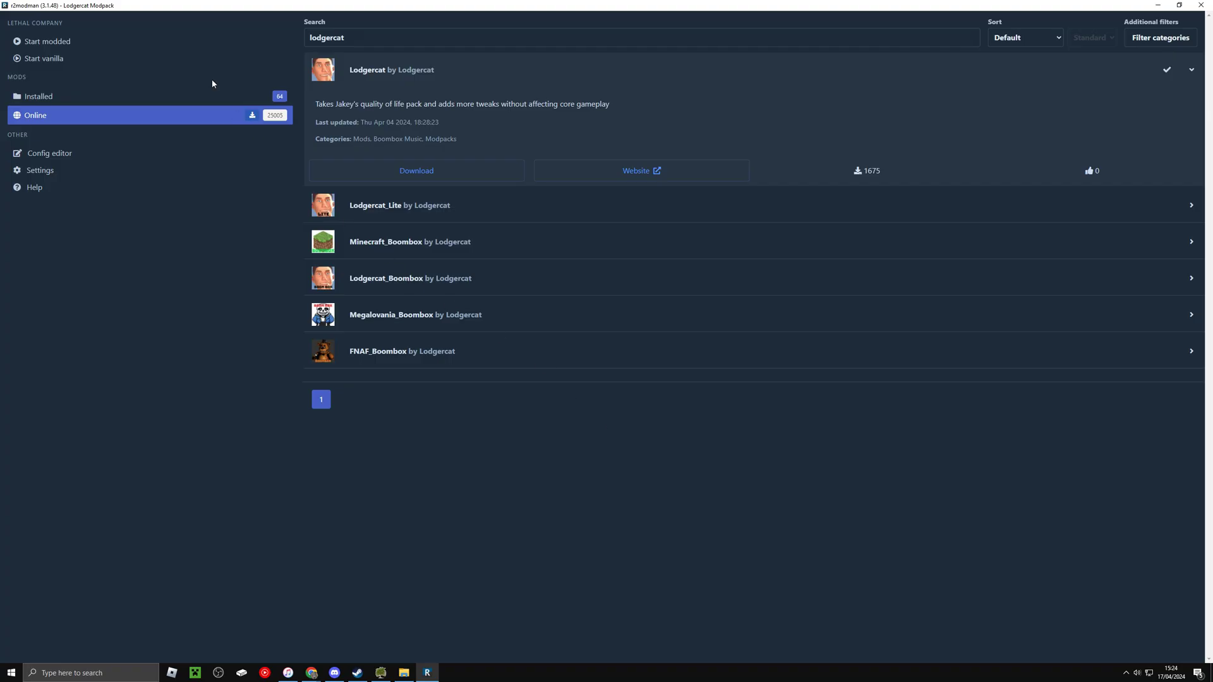
{"action": "left_click", "coordinate": [205, 98]}
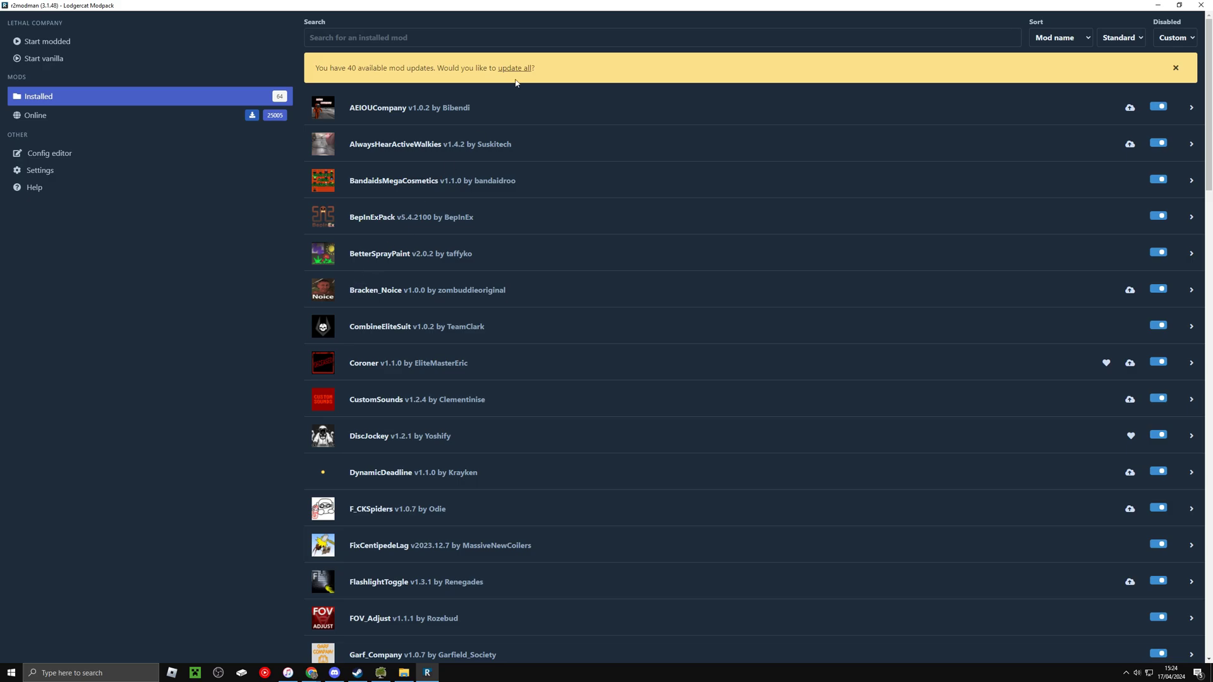
- Update all installed mods to their latest versions and look through the updated mod list
{"action": "left_click", "coordinate": [501, 68]}
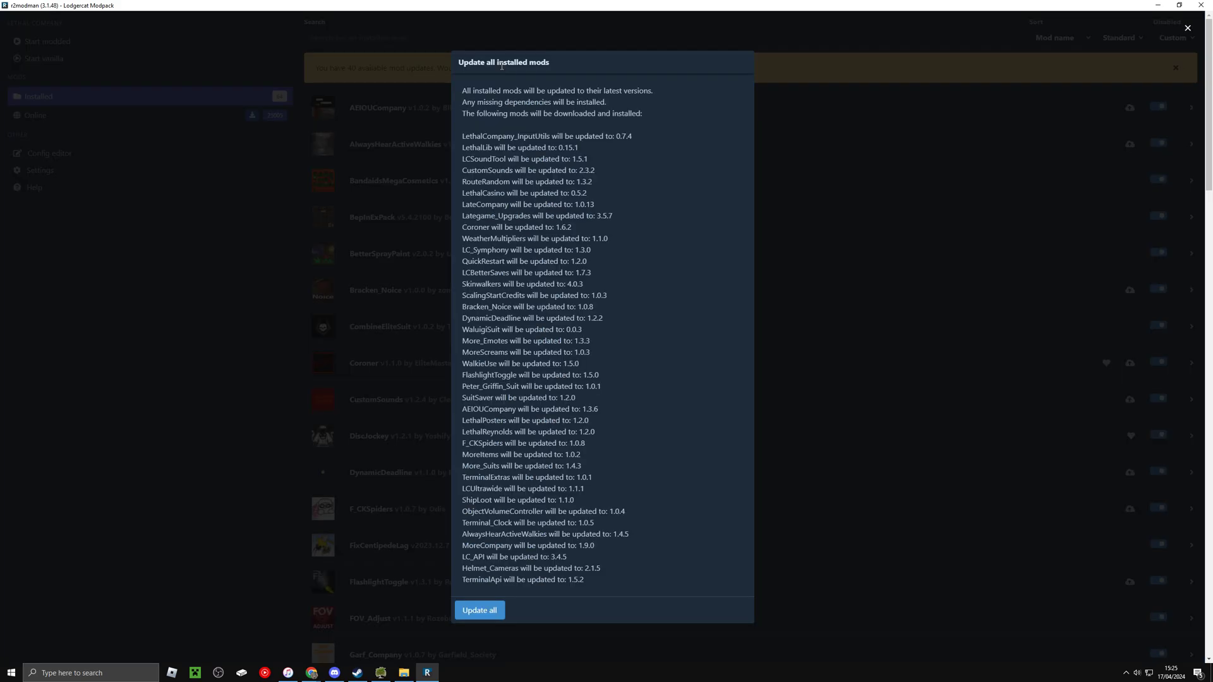
{"action": "left_click", "coordinate": [479, 610]}
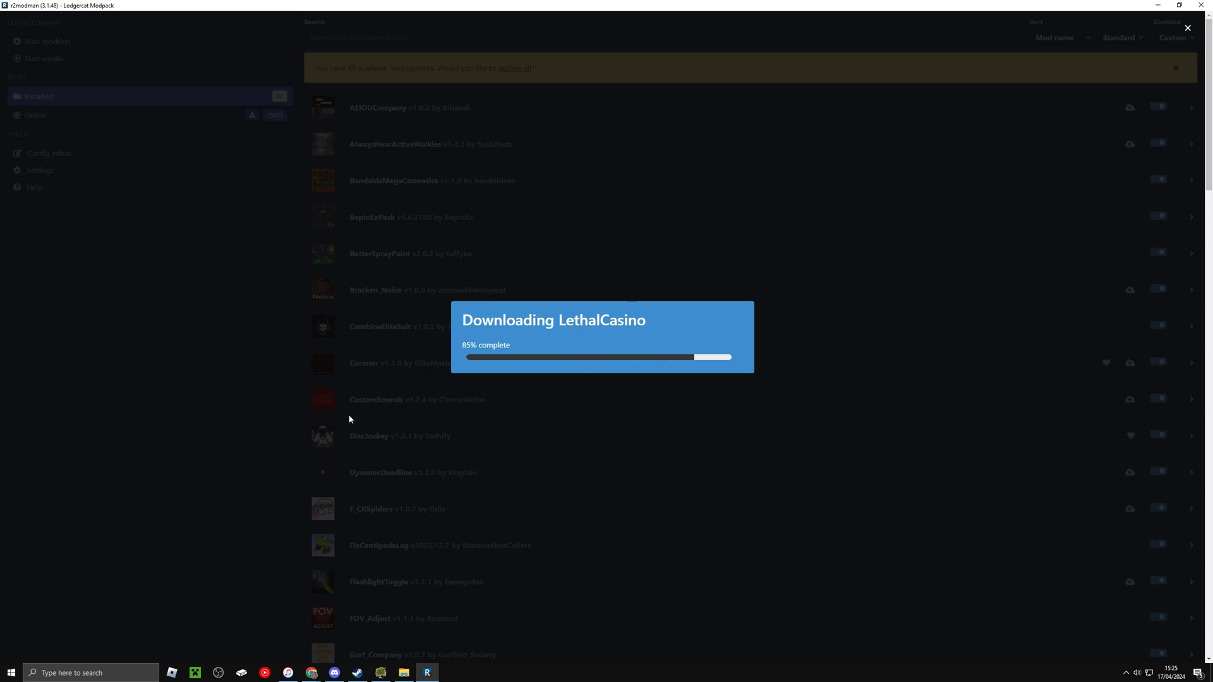
{"action": "scroll", "coordinate": [266, 436], "scroll_direction": "down", "scroll_amount": 15}
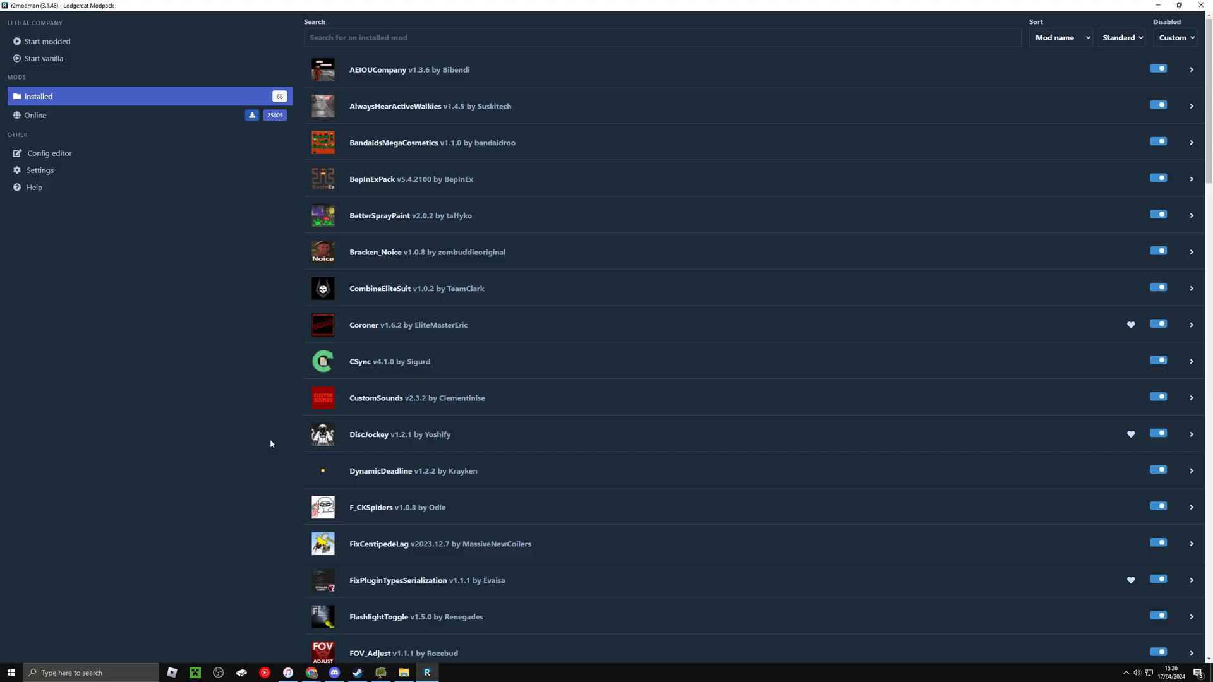
{"action": "scroll", "coordinate": [272, 442], "scroll_direction": "down", "scroll_amount": 9}
{"action": "scroll", "coordinate": [228, 396], "scroll_direction": "up", "scroll_amount": 9}
- Launch the modded version of Lethal Company and switch to its game window
{"action": "left_click", "coordinate": [45, 38]}
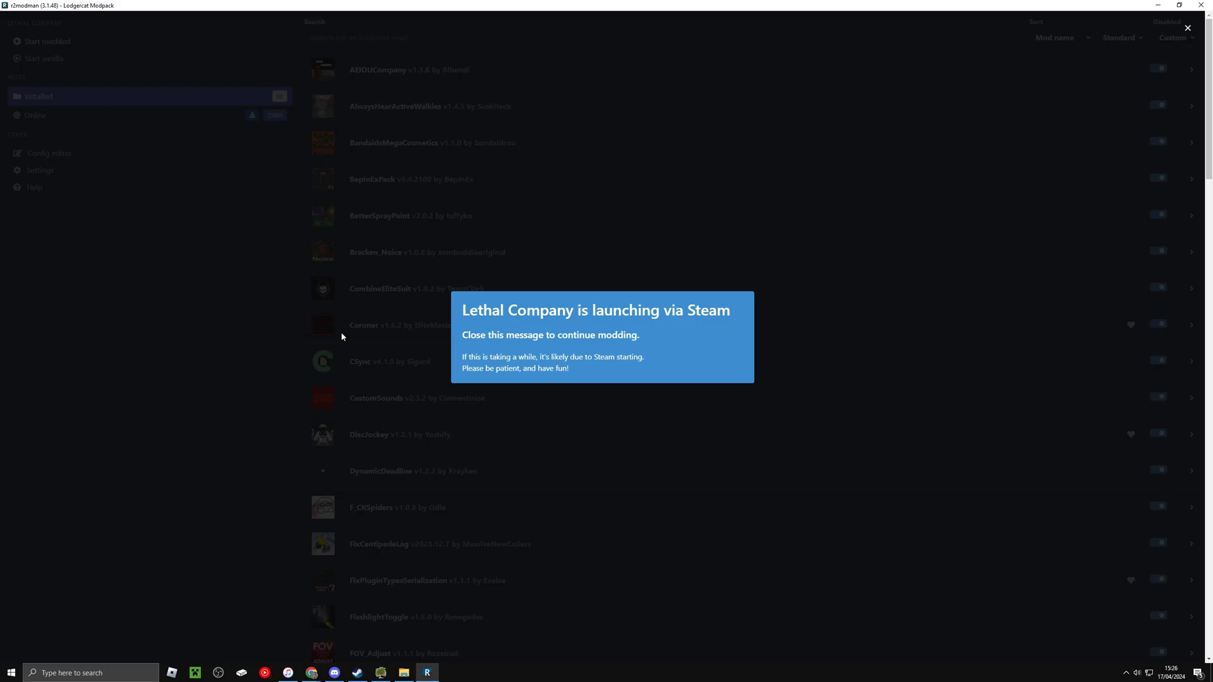
{"action": "mouse_move", "coordinate": [457, 678]}
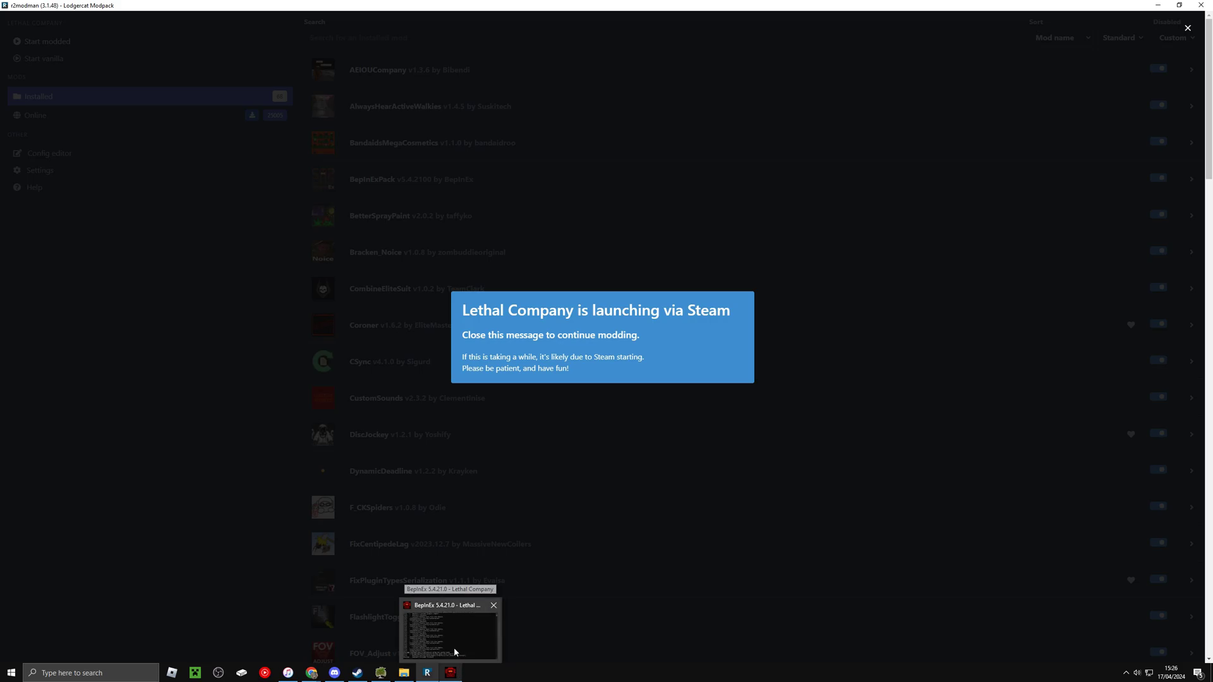
{"action": "mouse_move", "coordinate": [454, 646]}
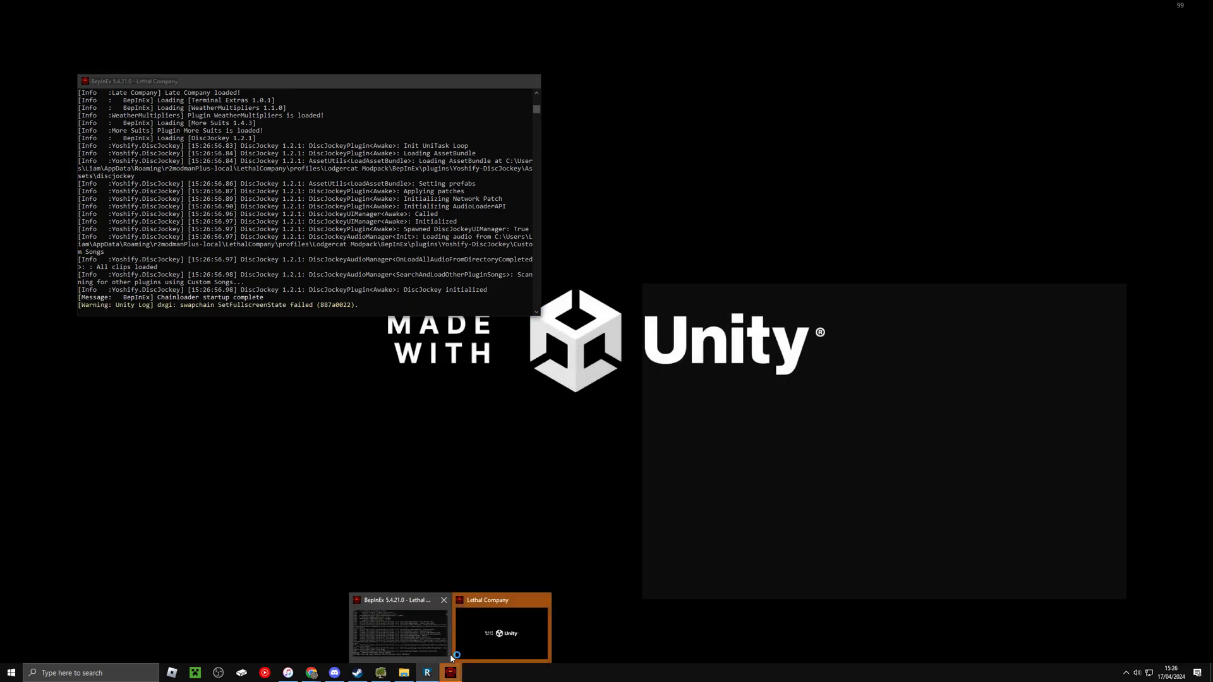
{"action": "left_click", "coordinate": [518, 636]}
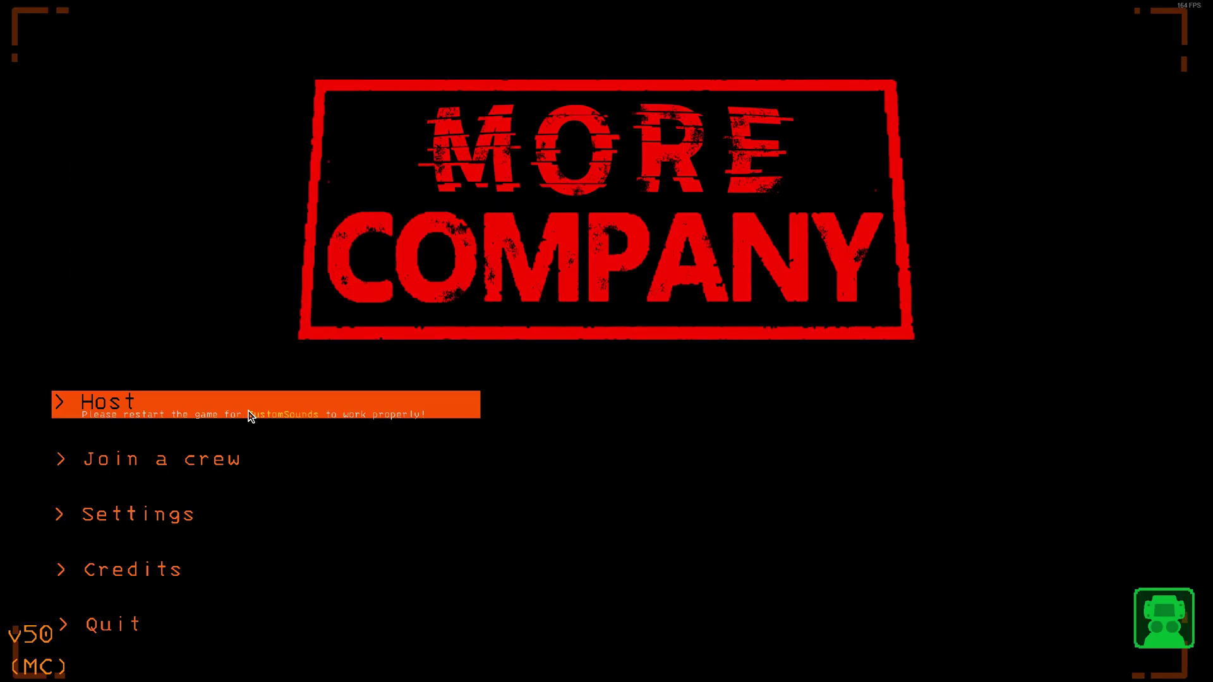
- View the game's settings without changing anything, return to the main menu and quit the game
{"action": "left_click", "coordinate": [412, 513]}
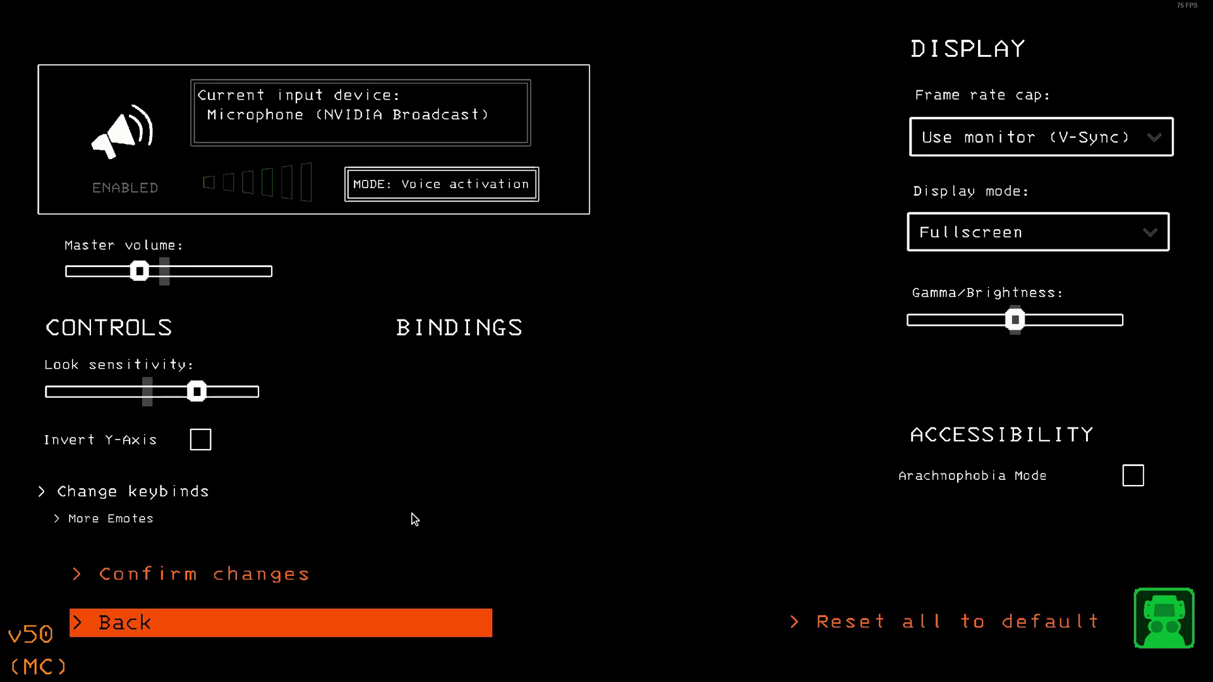
{"action": "left_click", "coordinate": [202, 634]}
{"action": "left_click", "coordinate": [172, 624]}
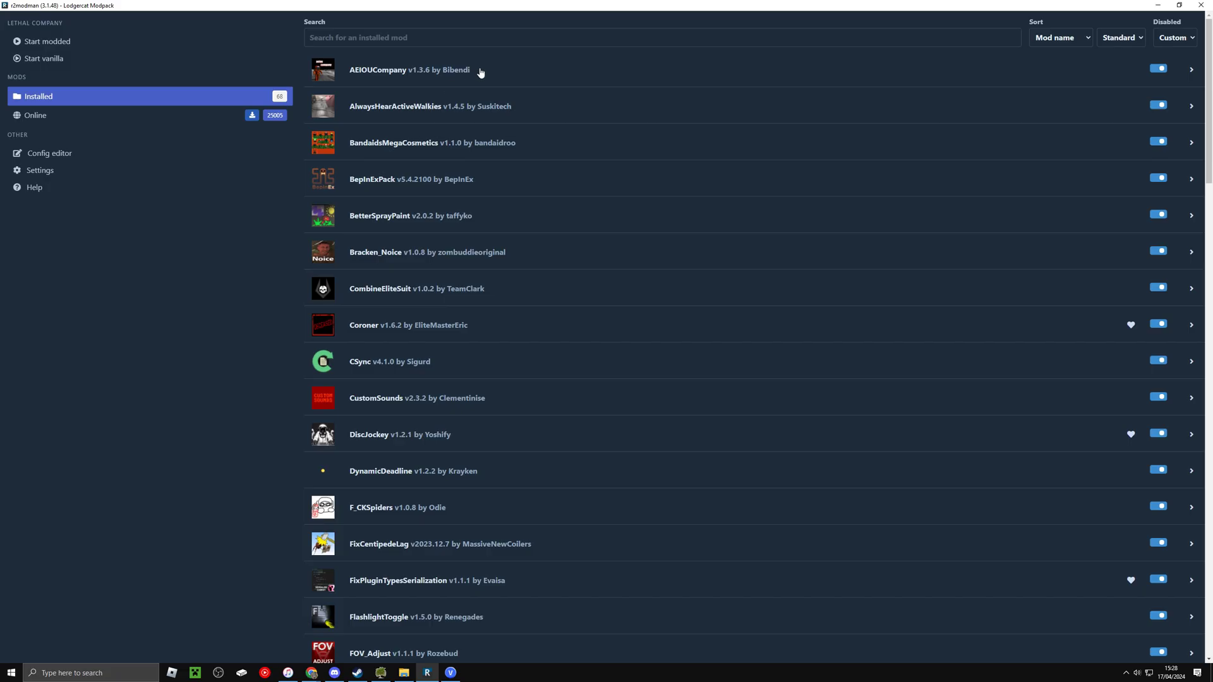
- Expand the installed AEIOUCompany mod and disable only that mod, leaving the dependent Lodgercat modpack enabled
{"action": "left_click", "coordinate": [480, 73]}
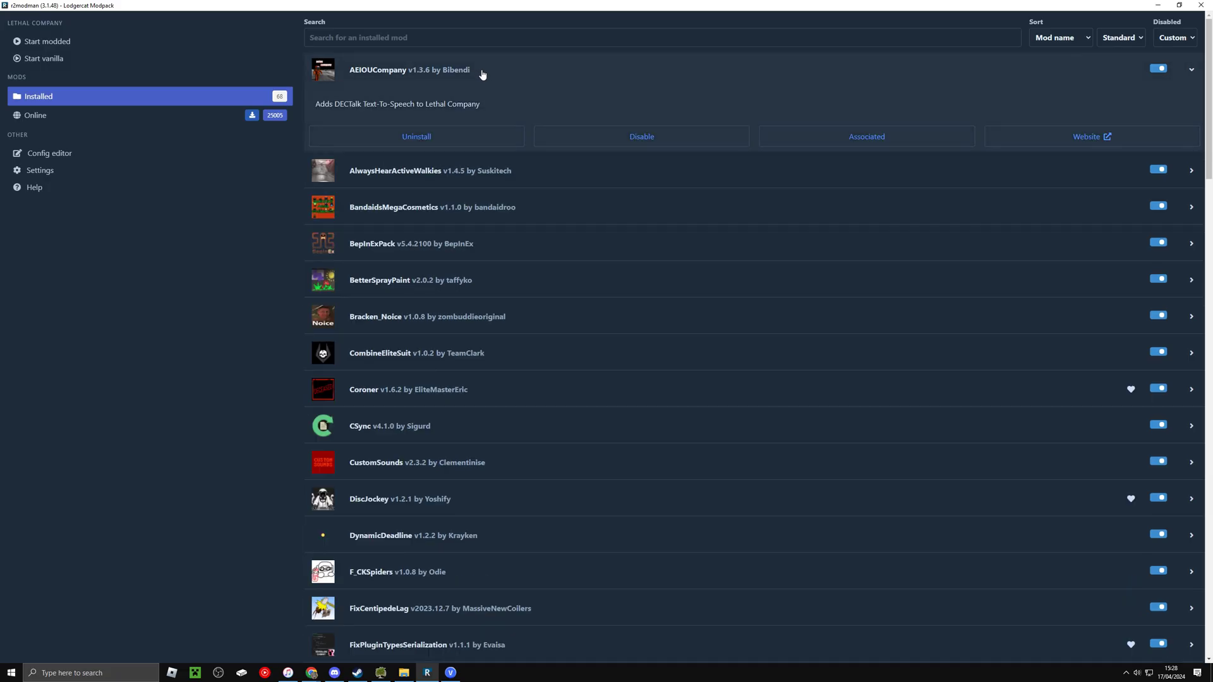
{"action": "left_click", "coordinate": [601, 132]}
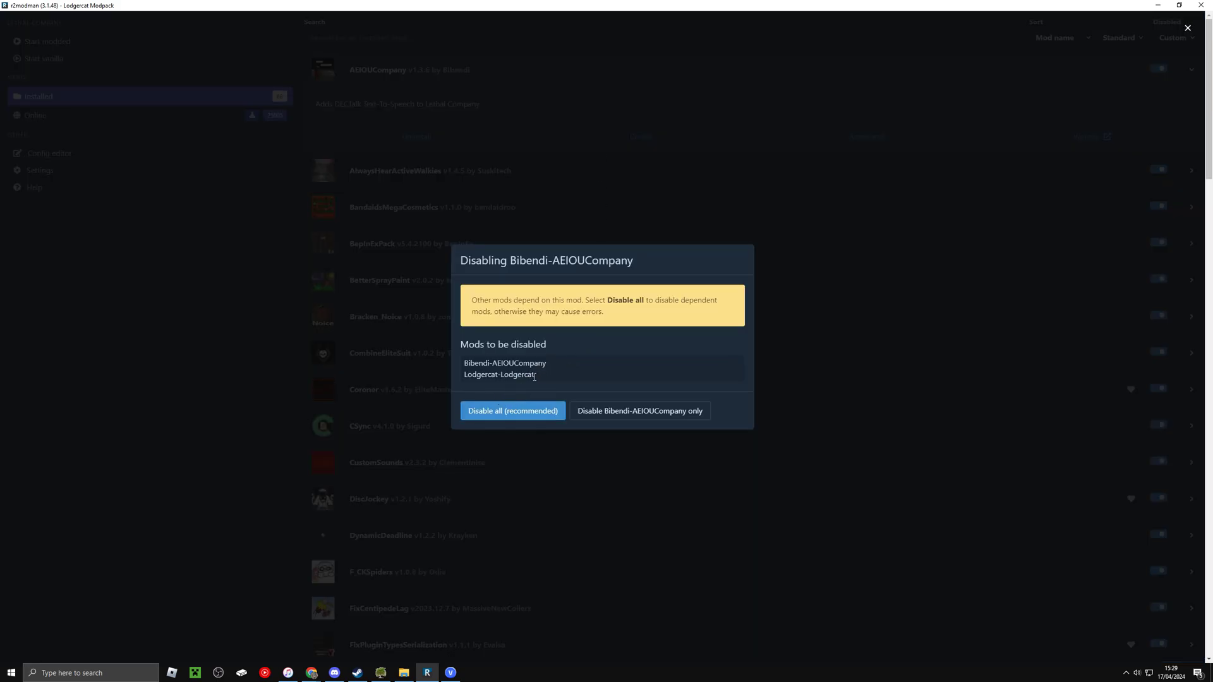
{"action": "left_click_drag", "start_coordinate": [534, 377], "coordinate": [465, 379]}
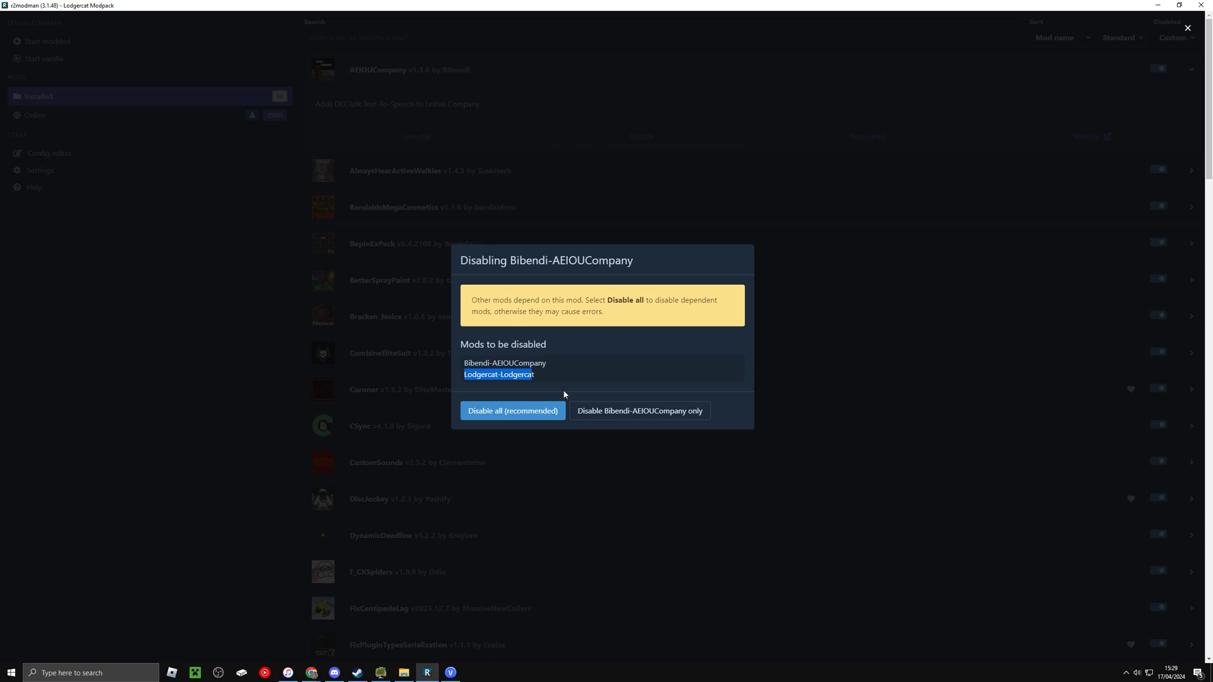
{"action": "left_click", "coordinate": [601, 412]}
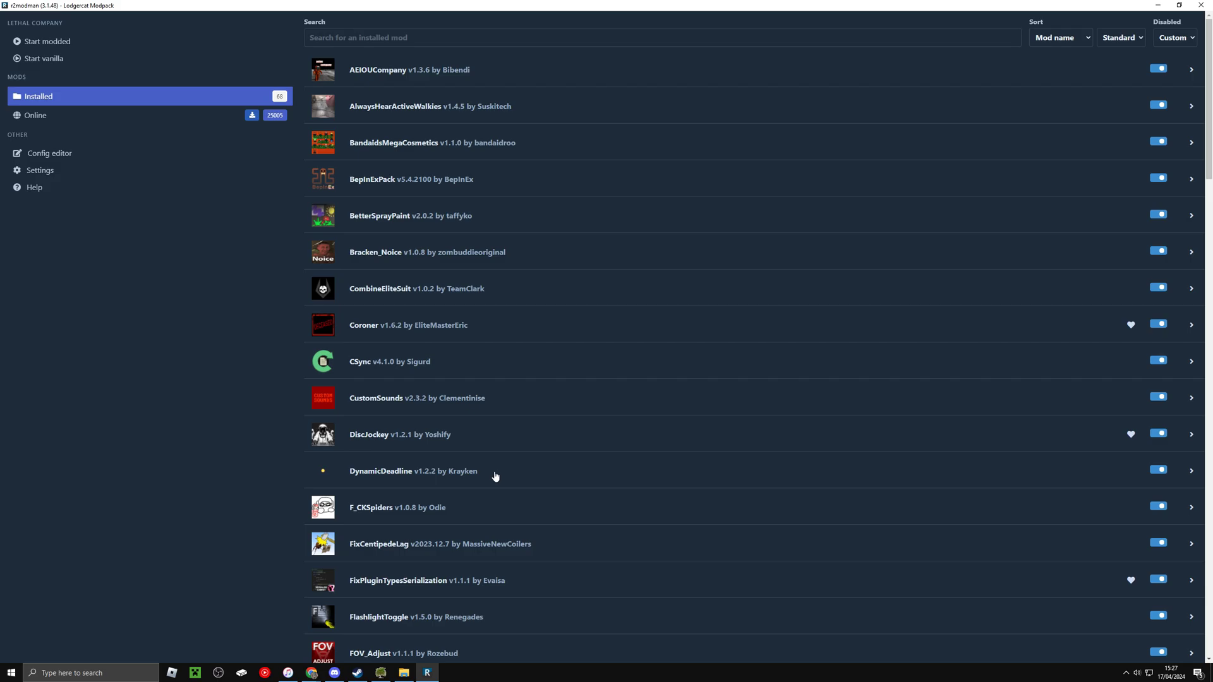
- Browse the online mods and expand the details of the BetterTerminal mod
{"action": "left_click", "coordinate": [243, 114]}
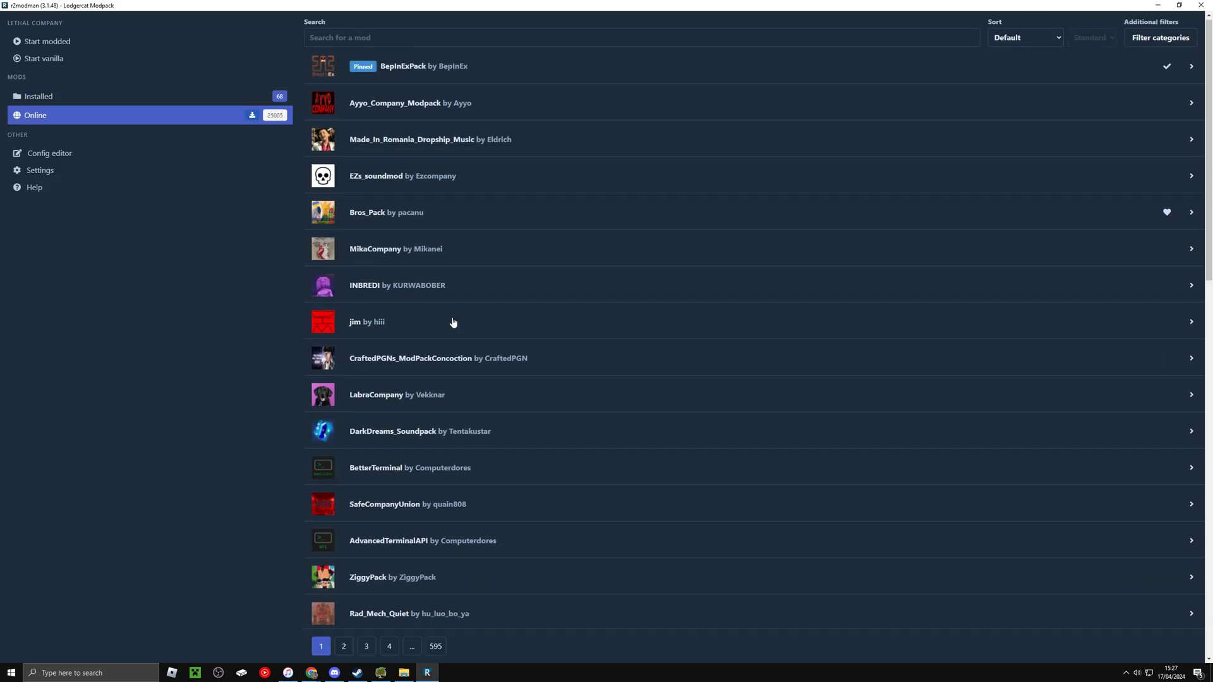
{"action": "scroll", "coordinate": [453, 322], "scroll_direction": "down", "scroll_amount": 3}
{"action": "left_click", "coordinate": [426, 290]}
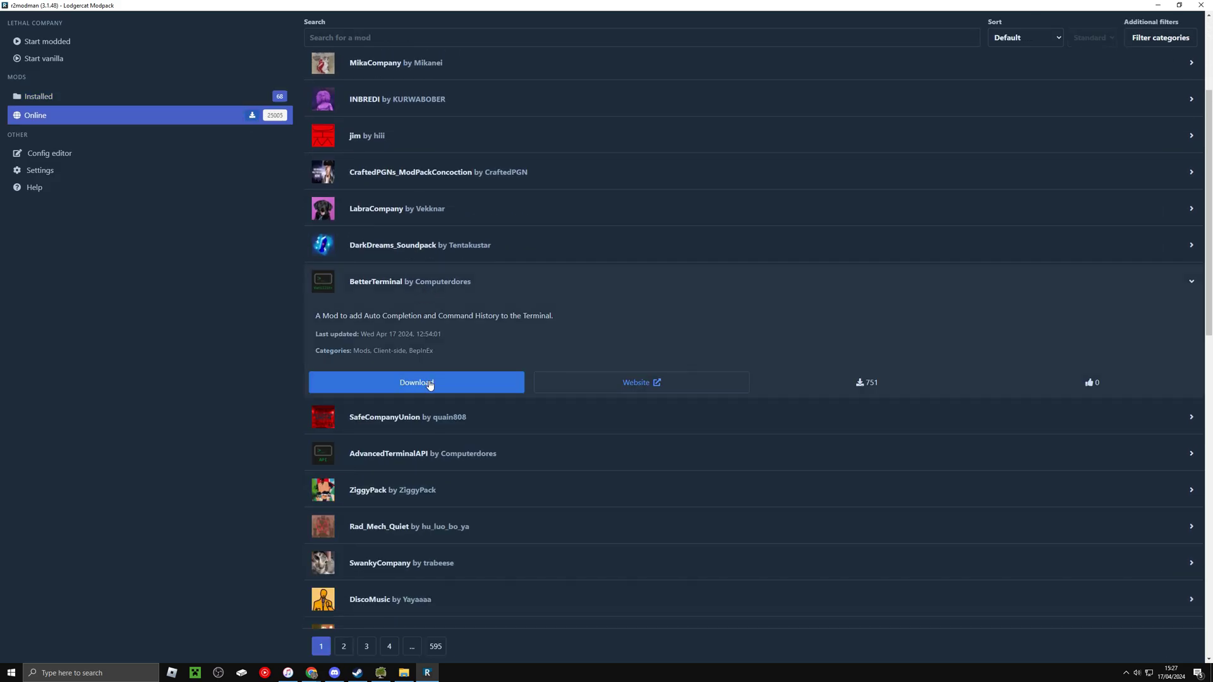